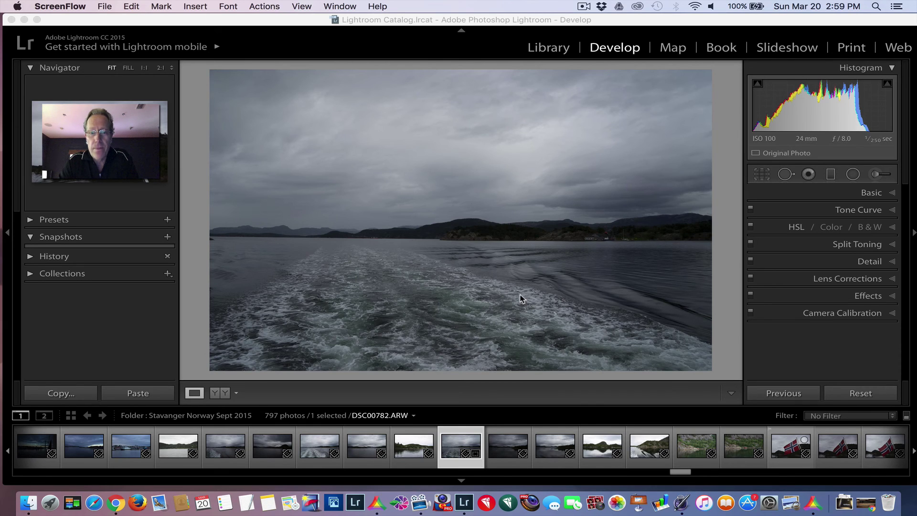
# Step: Hide Lightroom and bring the Aurora HDR dialog with the boat-wake photo to the front
pyautogui.click(24, 19)
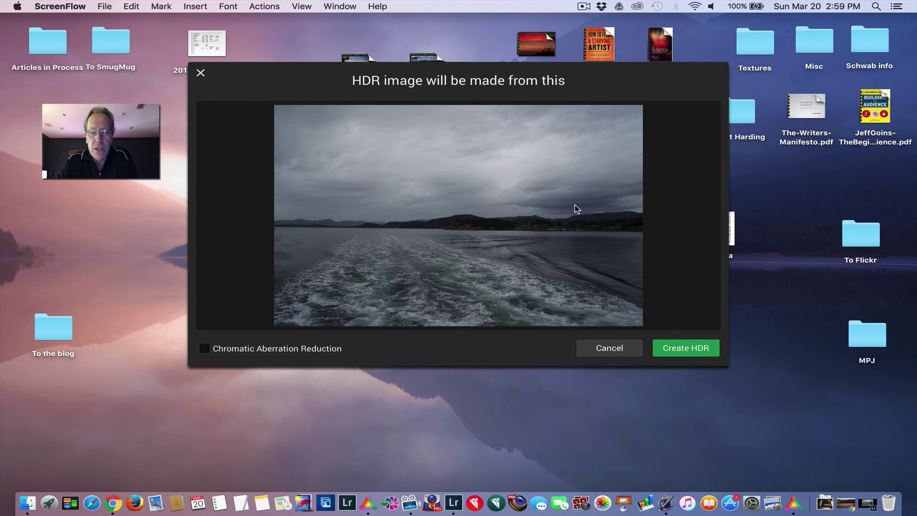
pyautogui.click(868, 502)
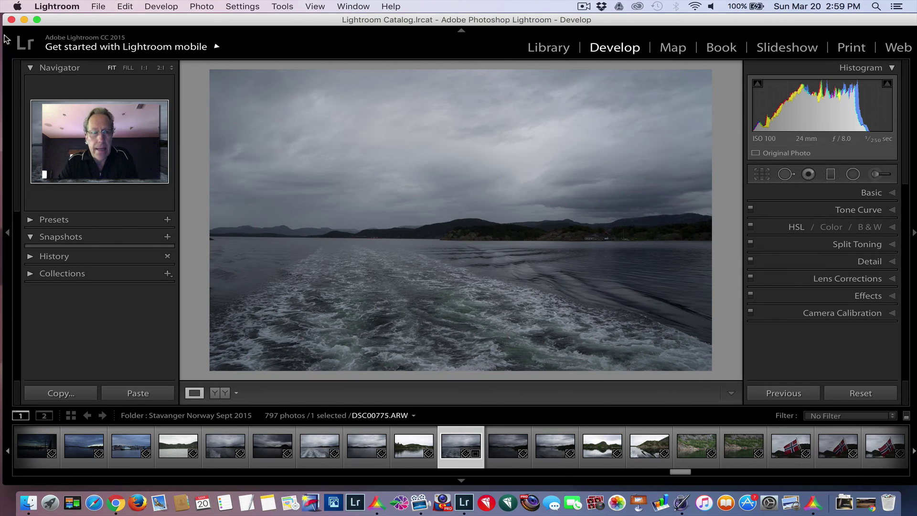
pyautogui.click(24, 19)
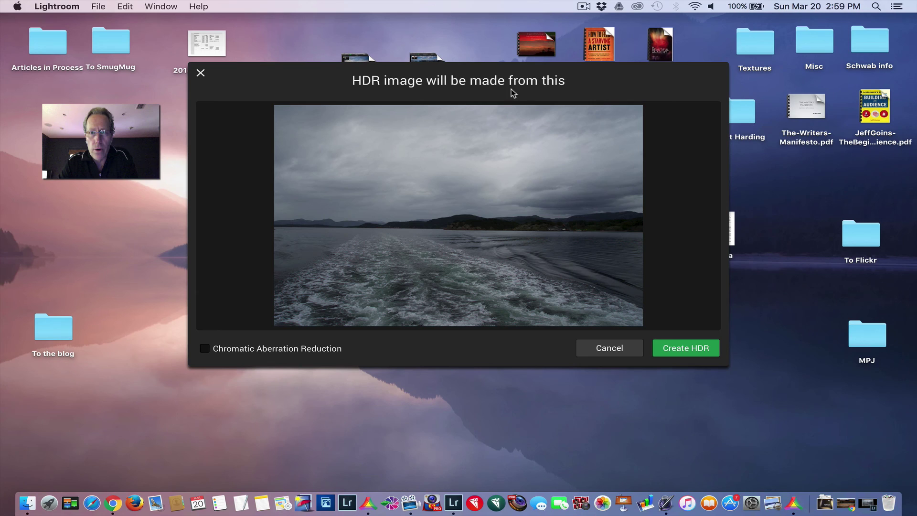
pyautogui.click(541, 83)
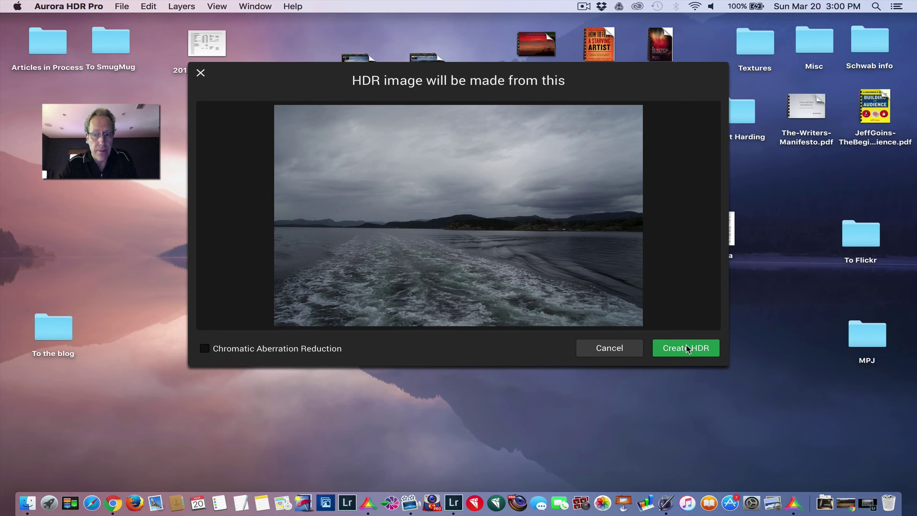
# Step: Create the HDR image and open DSC00775_HDR (6000 x 4000, 16-bit) in the editor
pyautogui.click(688, 348)
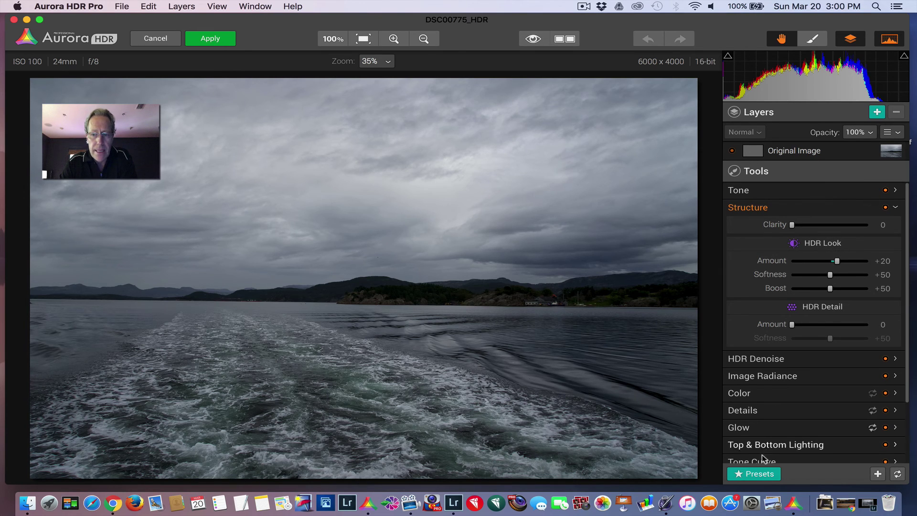
# Step: Preview the Landscape Enhanced and Soft & Airy presets, then apply Landscape Realistic
pyautogui.click(758, 476)
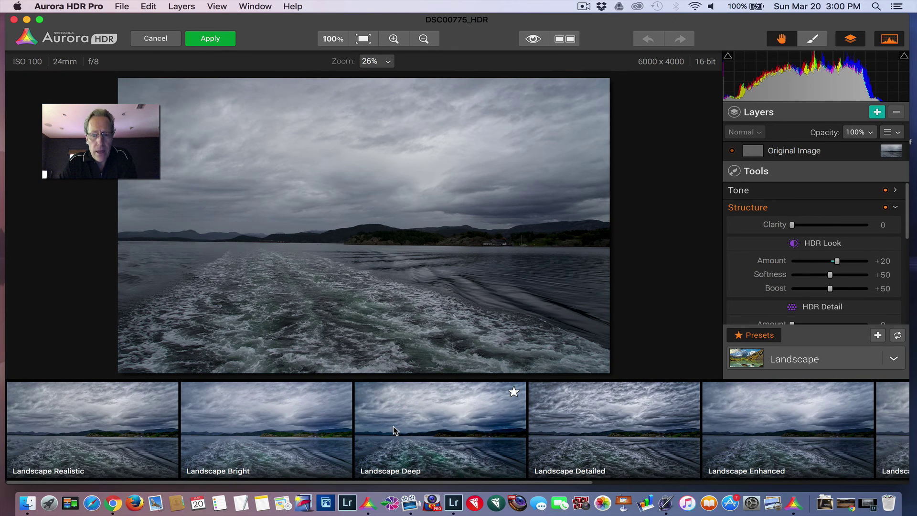
pyautogui.hscroll(5, 393, 430)
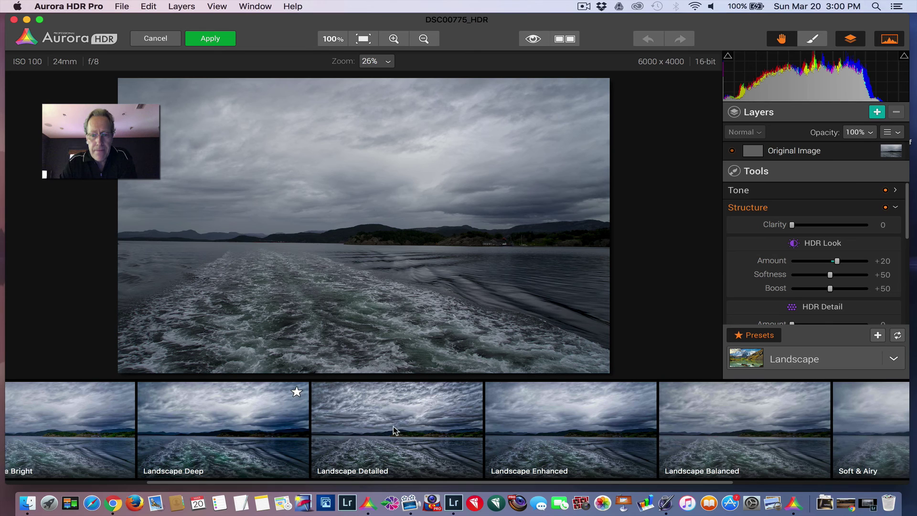
pyautogui.click(565, 450)
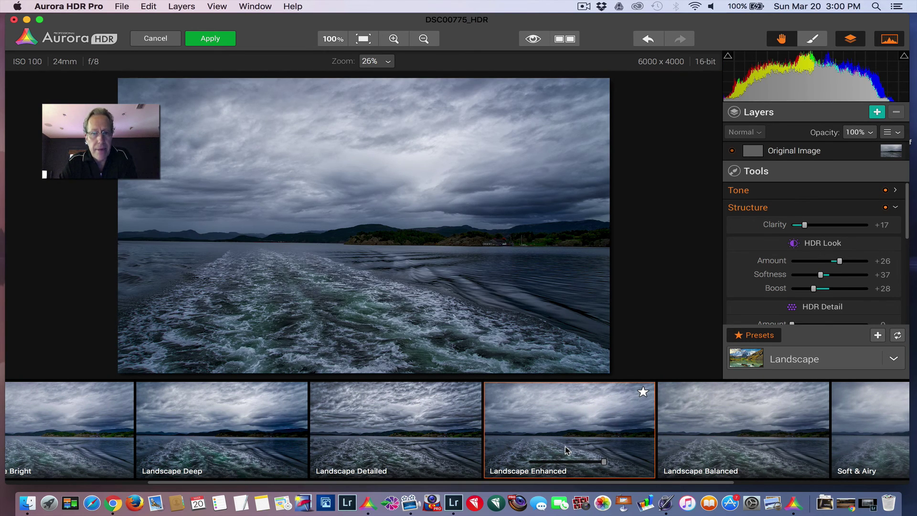
pyautogui.hscroll(5, 566, 450)
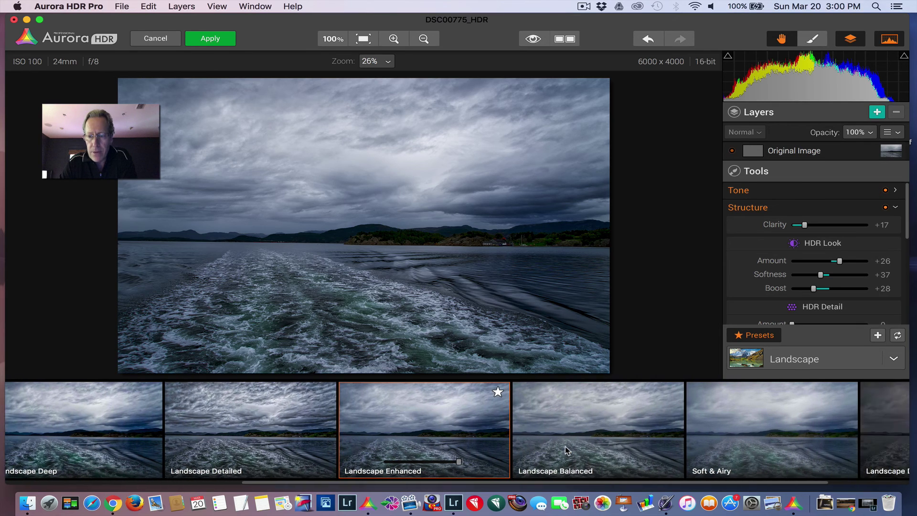
pyautogui.hscroll(2, 566, 446)
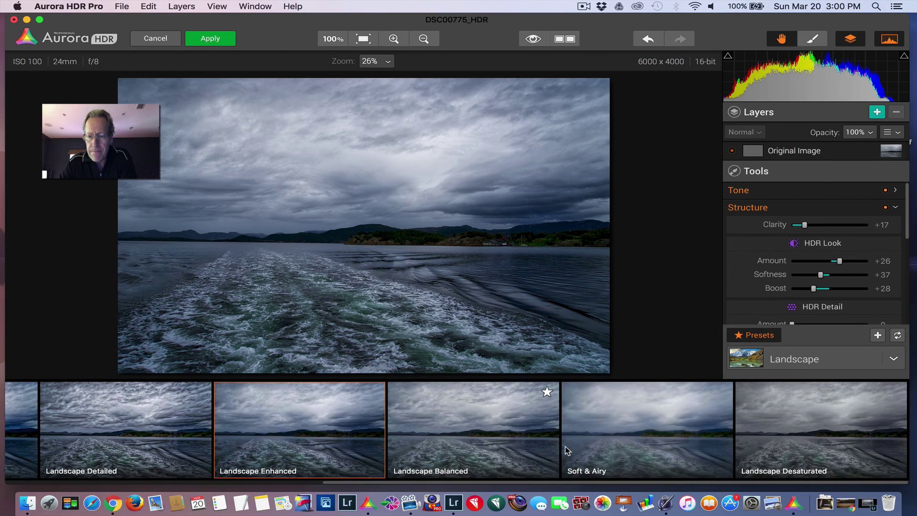
pyautogui.click(627, 431)
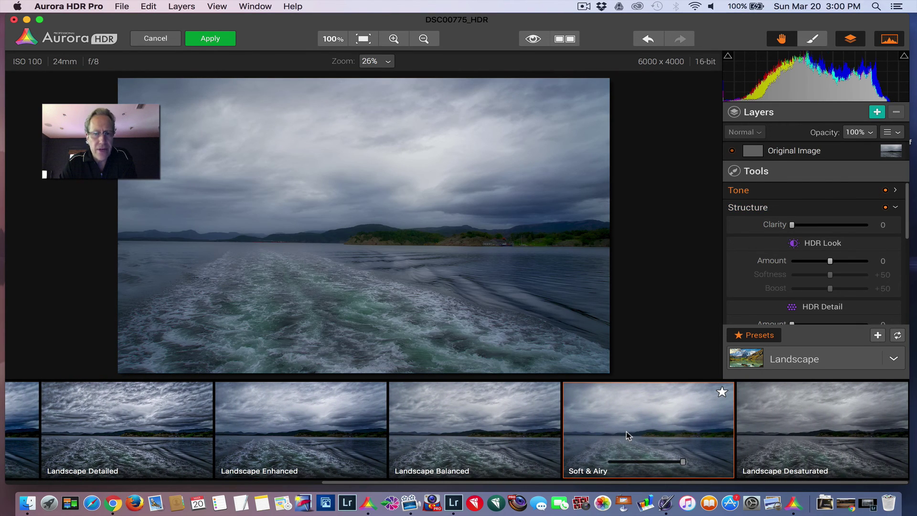
pyautogui.hscroll(-12, 627, 432)
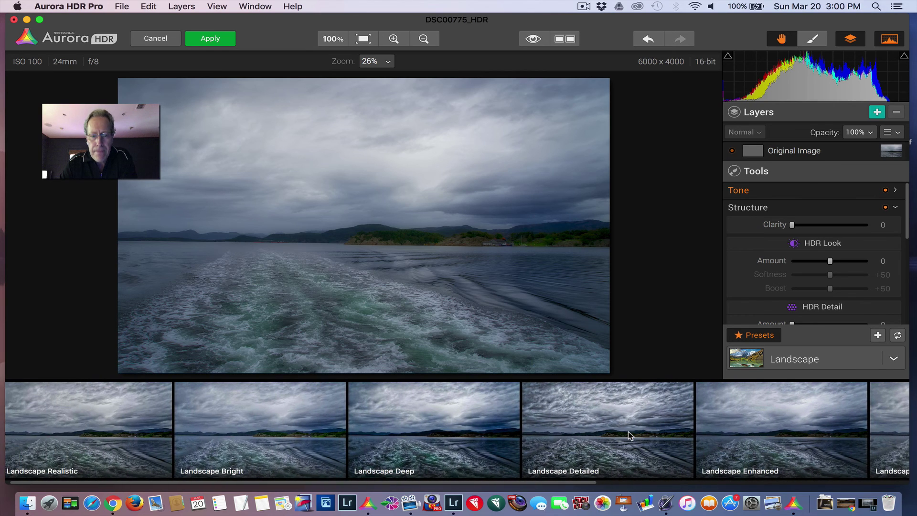
pyautogui.click(170, 433)
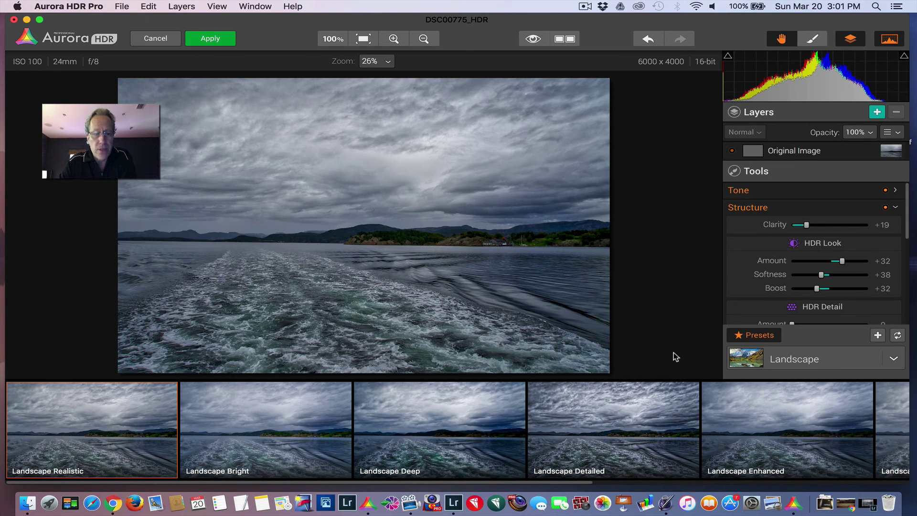
# Step: Hide the preset filmstrip and collapse the Structure section
pyautogui.click(743, 337)
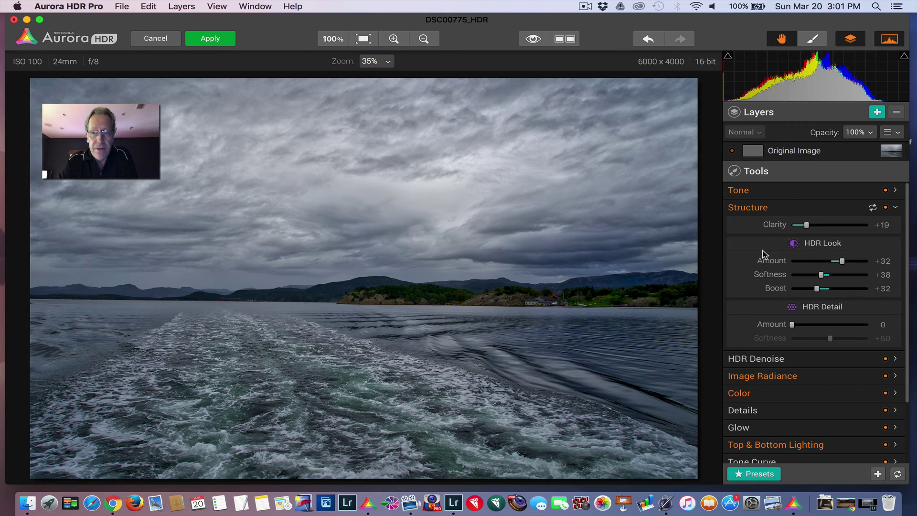
pyautogui.click(779, 211)
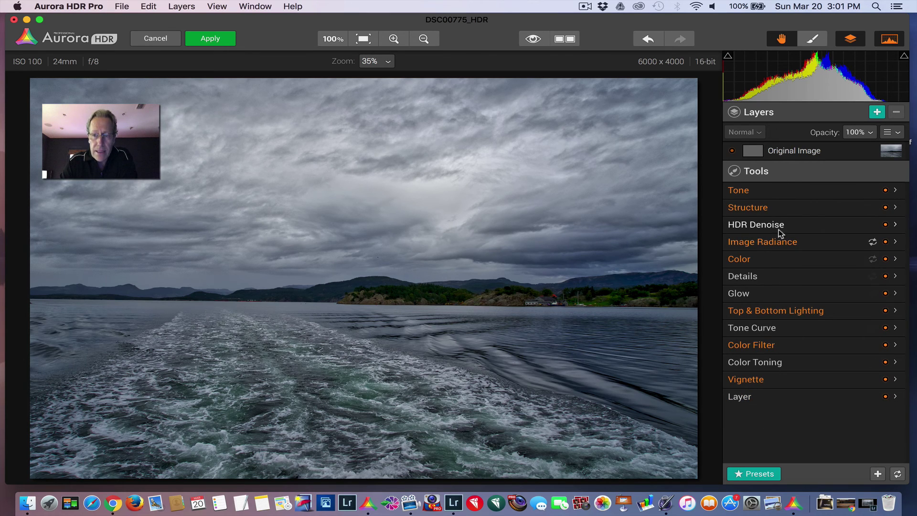
# Step: In Tone, set Whites to -14 and Highlights to -54
pyautogui.click(780, 192)
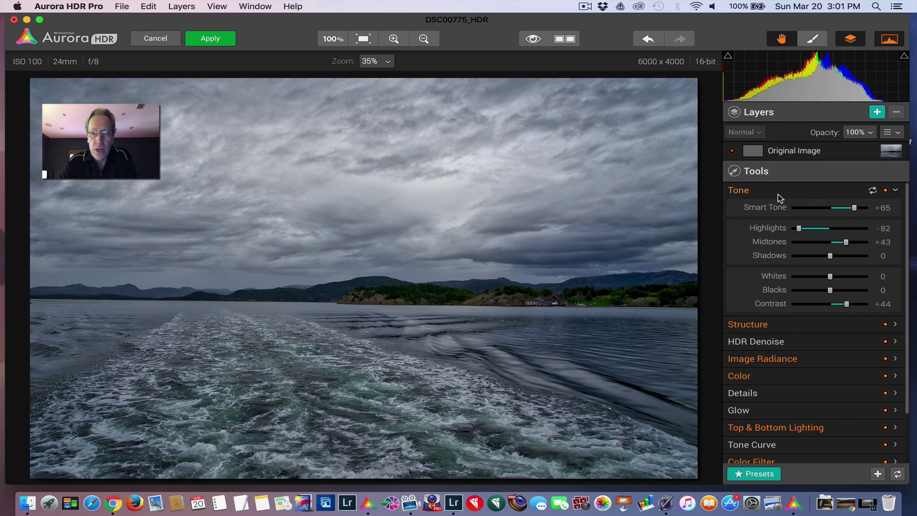
pyautogui.moveTo(831, 277); pyautogui.dragTo(824, 277)
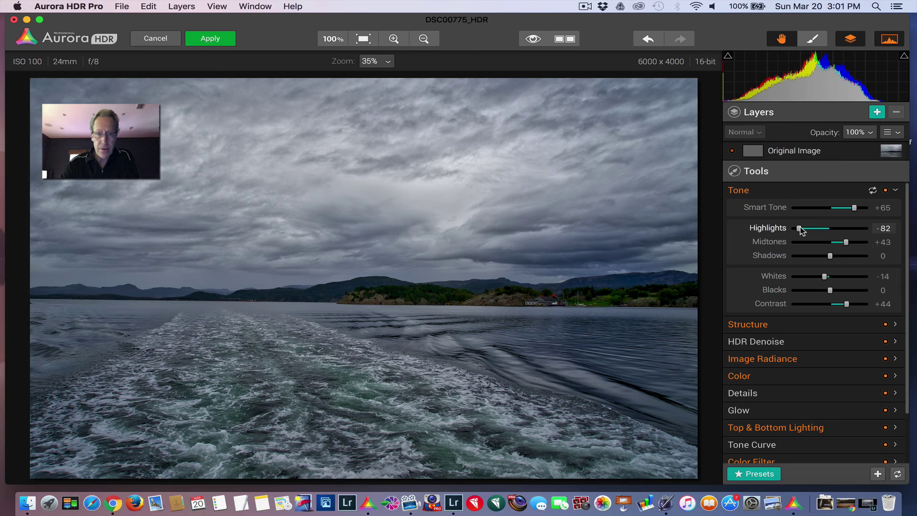
pyautogui.moveTo(800, 228); pyautogui.dragTo(814, 229)
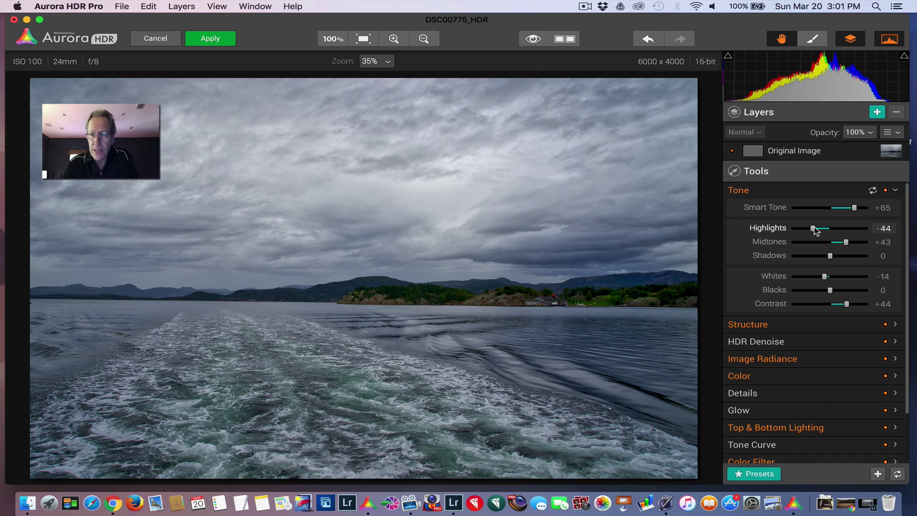
pyautogui.moveTo(815, 229); pyautogui.dragTo(811, 230)
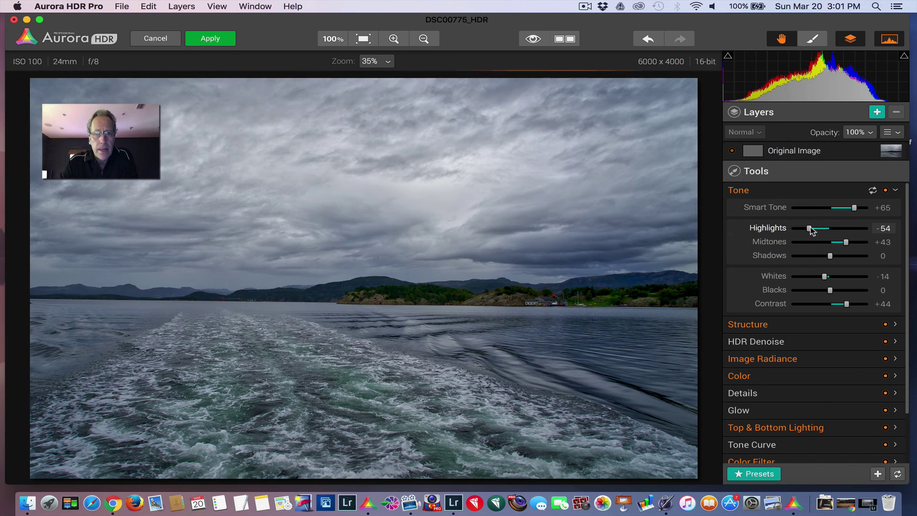
# Step: Raise Clarity to +30, return HDR Detail Amount to 0, and expand HDR Denoise
pyautogui.click(795, 324)
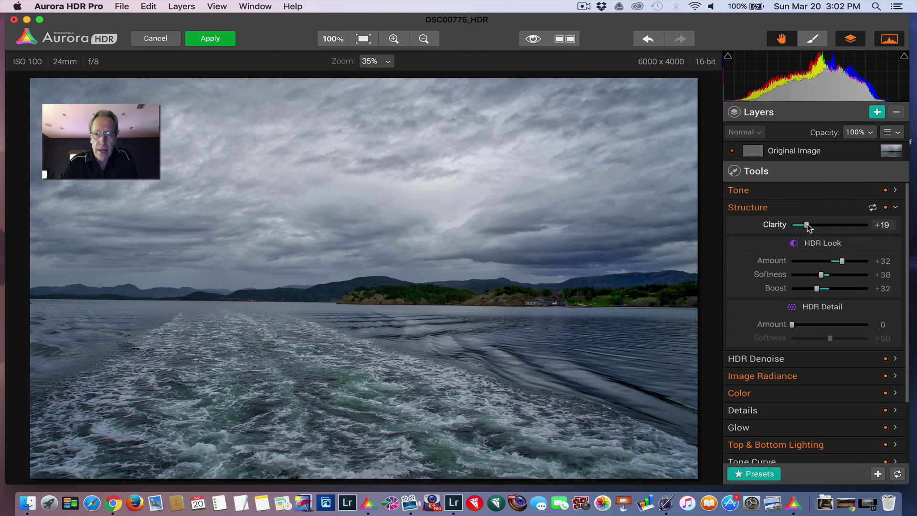
pyautogui.moveTo(808, 227); pyautogui.dragTo(816, 226)
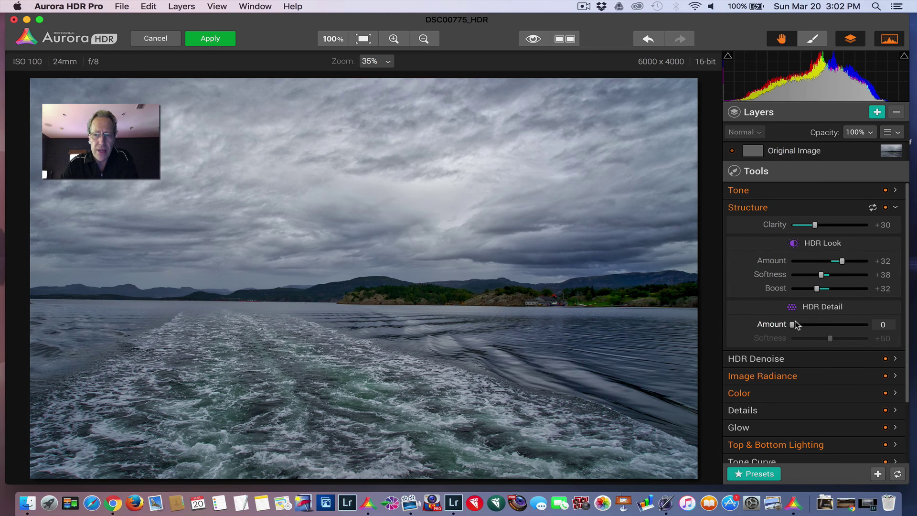
pyautogui.moveTo(793, 326); pyautogui.dragTo(825, 323)
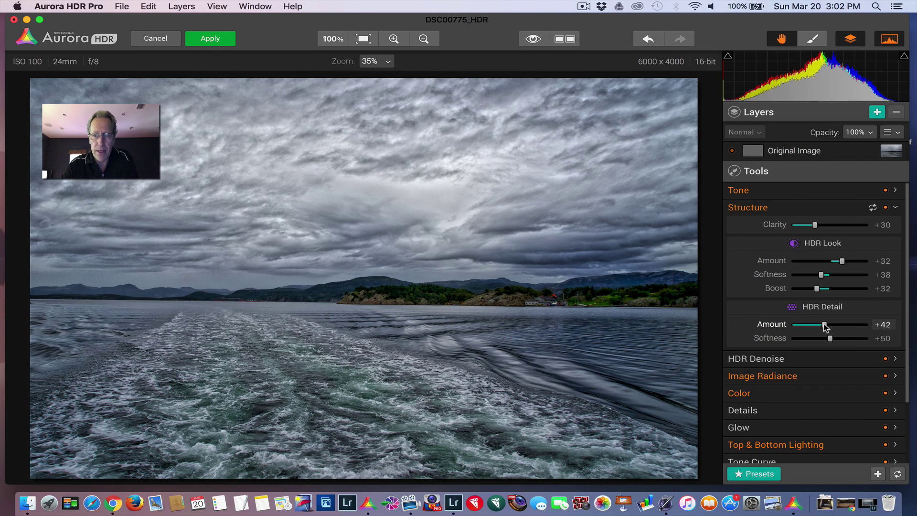
pyautogui.moveTo(825, 323); pyautogui.dragTo(789, 328)
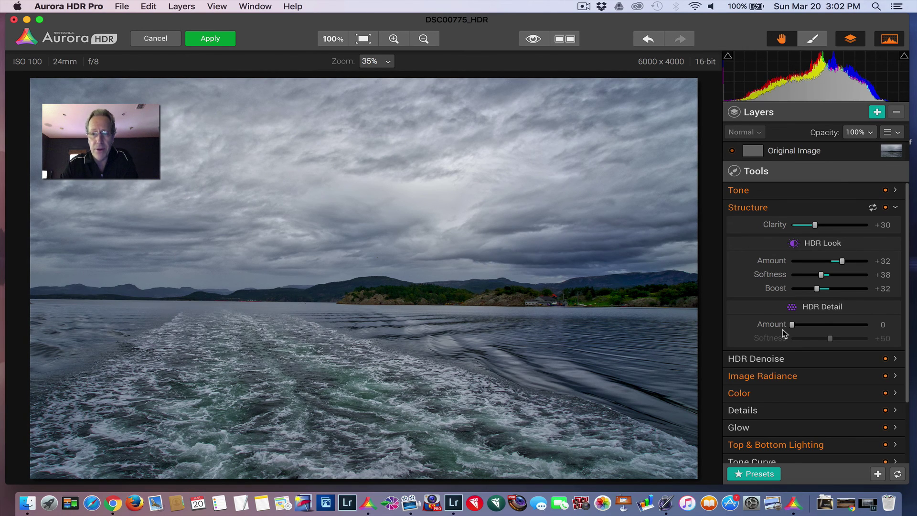
pyautogui.click(784, 356)
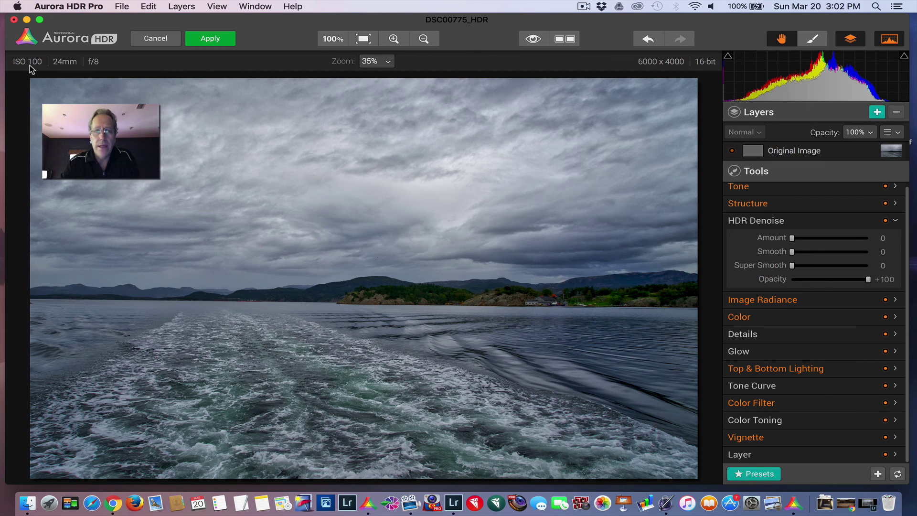
pyautogui.click(397, 42)
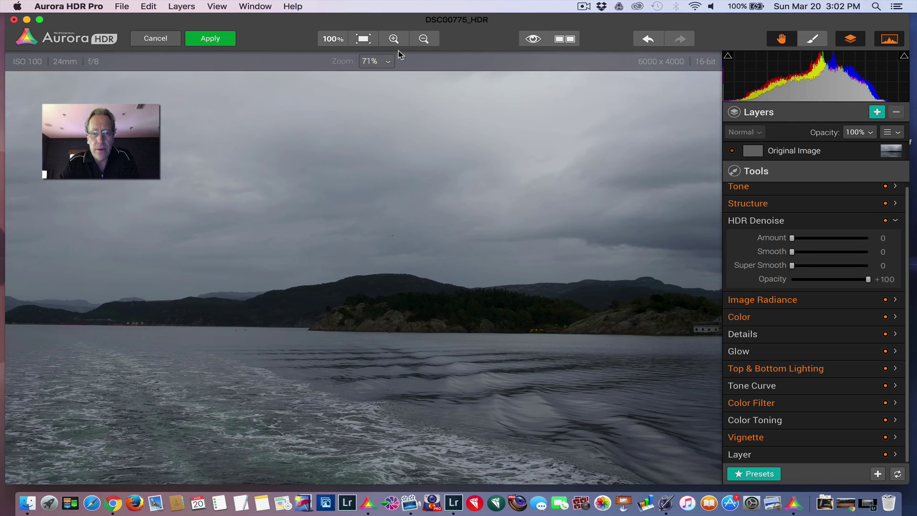
pyautogui.scroll(5, 392, 229)
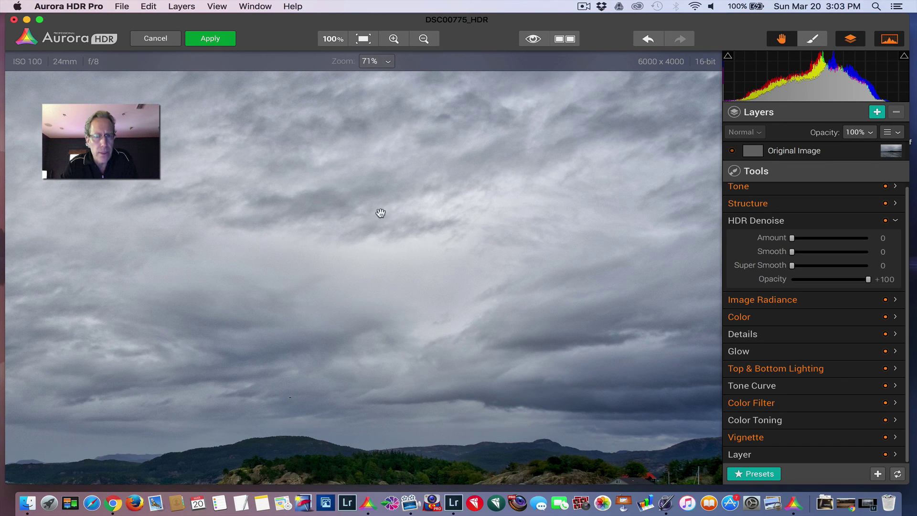
pyautogui.click(363, 40)
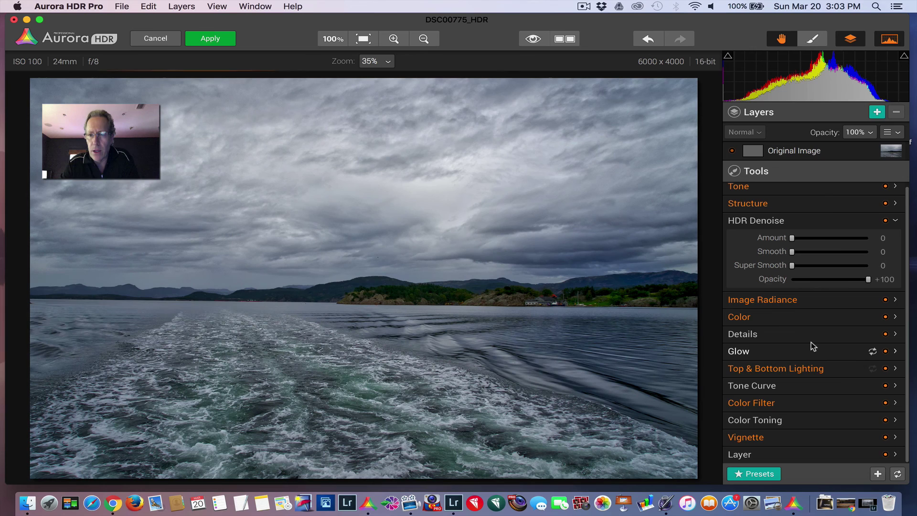
# Step: Open the Color section and raise Saturation to +29 and Vibrance to +13
pyautogui.click(811, 221)
pyautogui.click(812, 244)
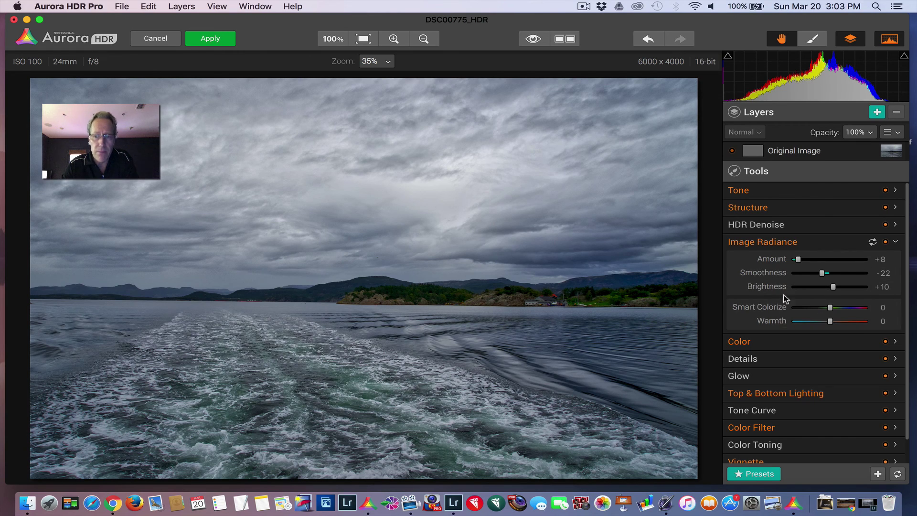
pyautogui.click(789, 244)
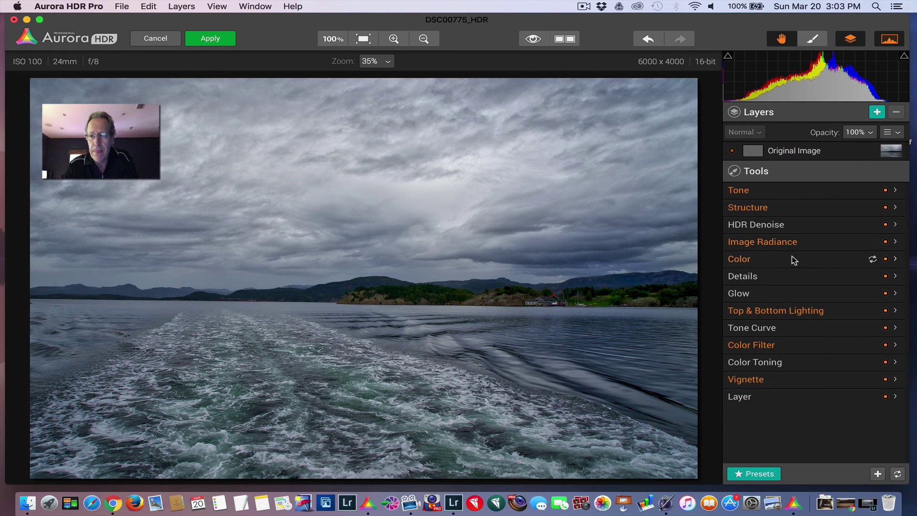
pyautogui.click(794, 259)
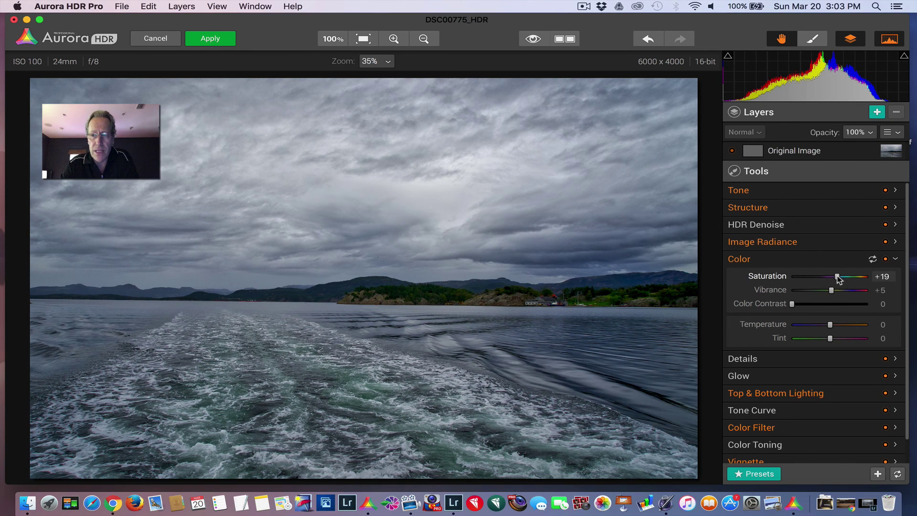
pyautogui.moveTo(838, 278); pyautogui.dragTo(842, 279)
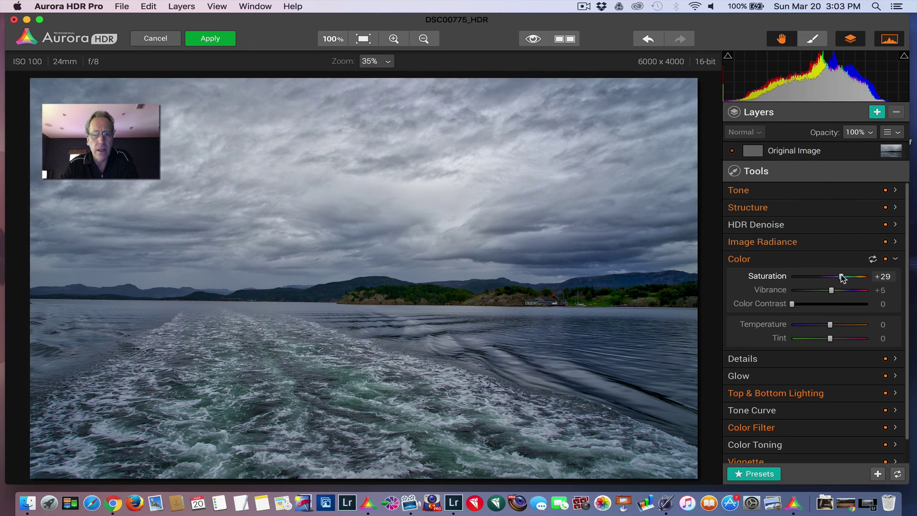
pyautogui.moveTo(832, 291); pyautogui.dragTo(836, 292)
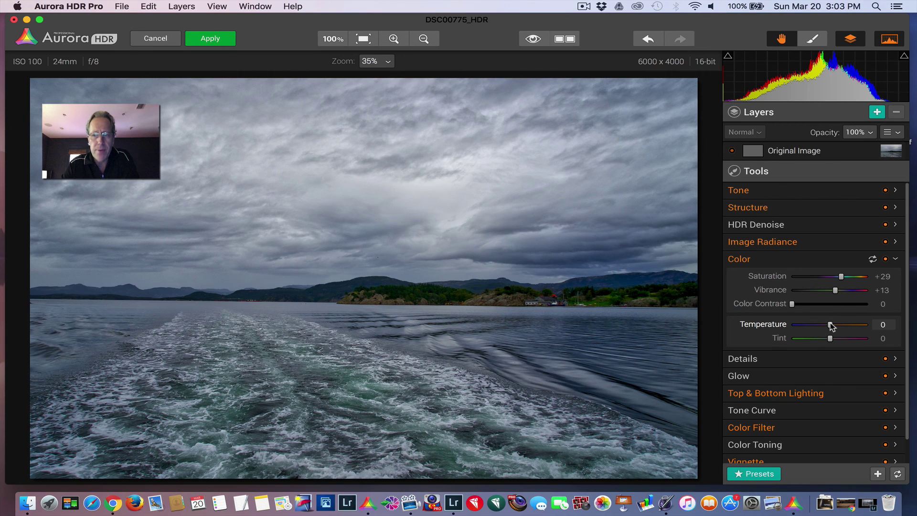
# Step: Set Temperature to +3 and Tint to 3, then close the presets filmstrip
pyautogui.moveTo(831, 326); pyautogui.dragTo(820, 327)
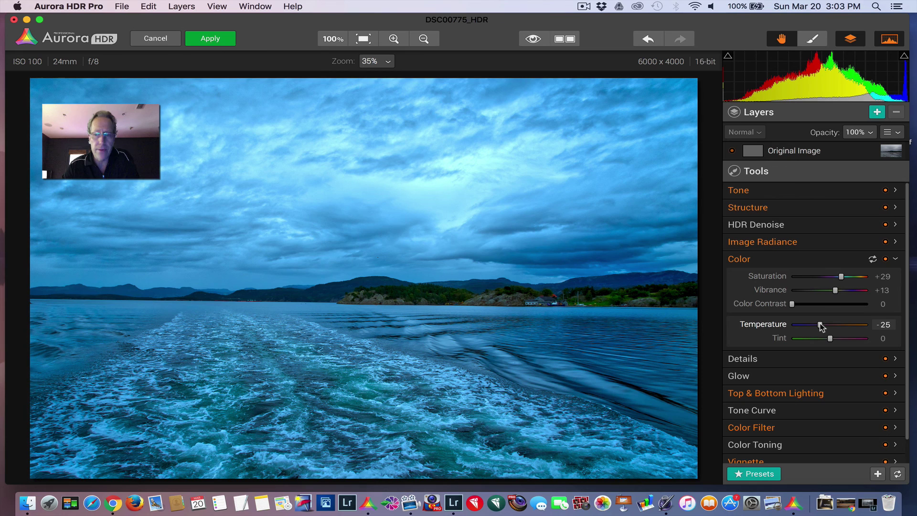
pyautogui.moveTo(821, 327); pyautogui.dragTo(840, 327)
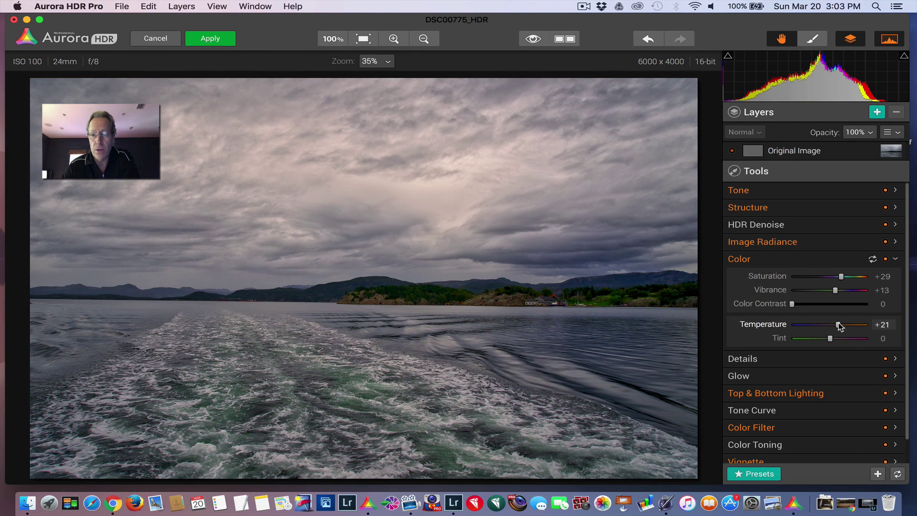
pyautogui.moveTo(839, 323); pyautogui.dragTo(830, 323)
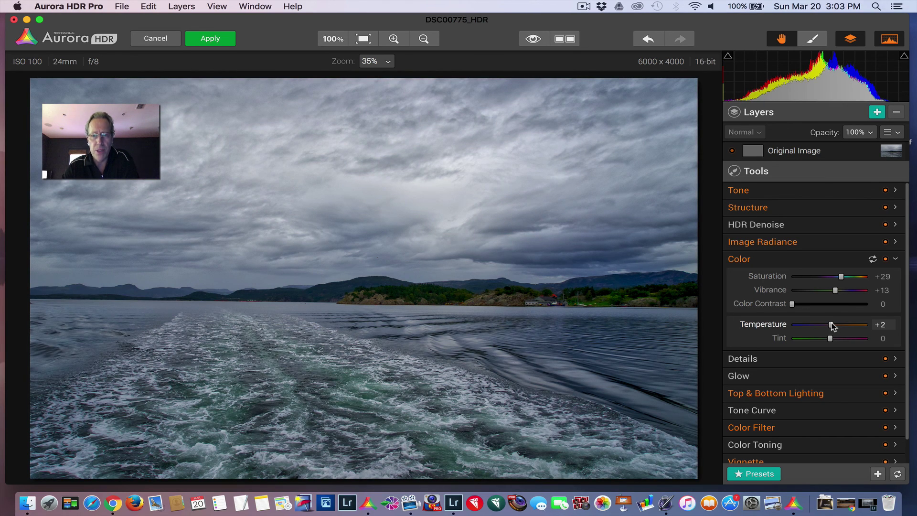
pyautogui.moveTo(832, 325); pyautogui.dragTo(832, 325)
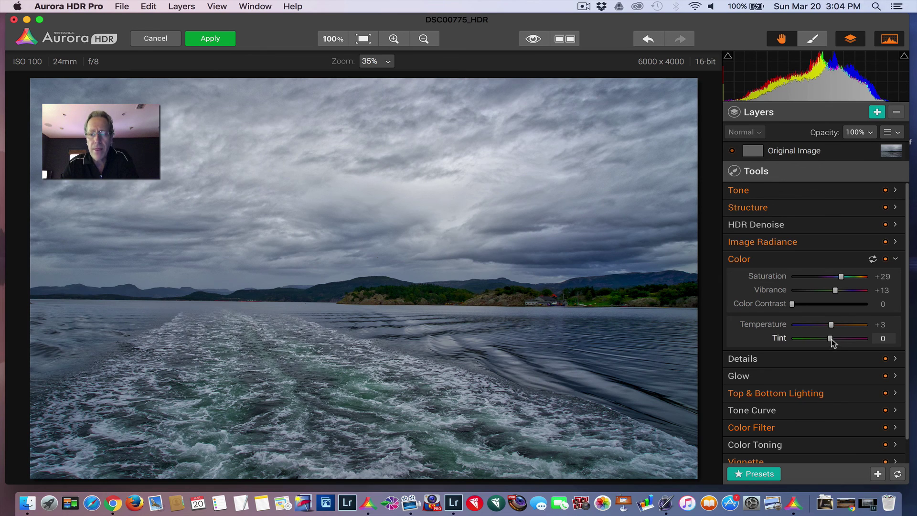
pyautogui.moveTo(831, 341)
pyautogui.mouseDown()
pyautogui.moveTo(820, 340)
pyautogui.moveTo(844, 340)
pyautogui.moveTo(833, 341)
pyautogui.mouseUp()
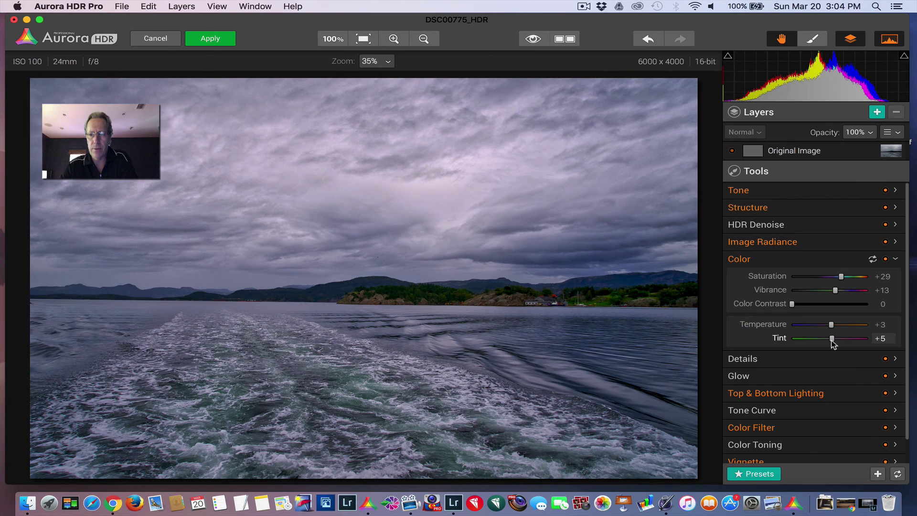
pyautogui.click(882, 339)
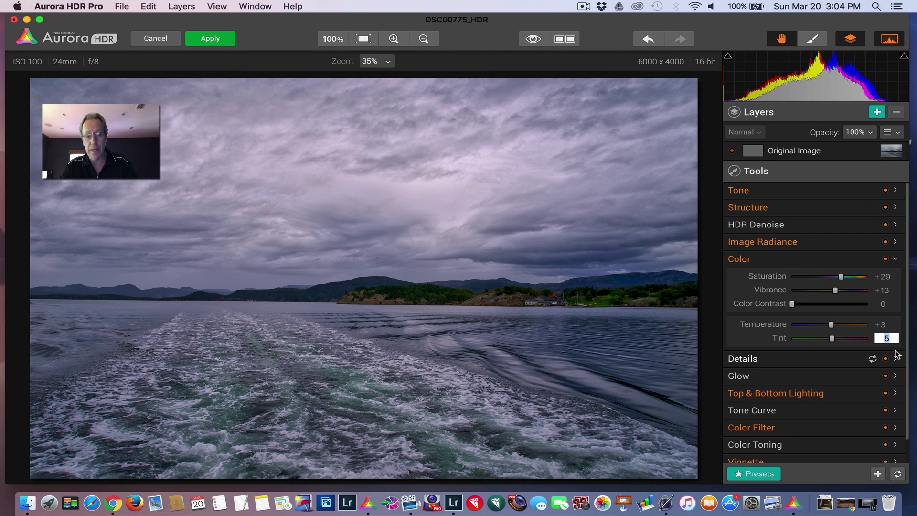
pyautogui.write('3')
pyautogui.press('Return')
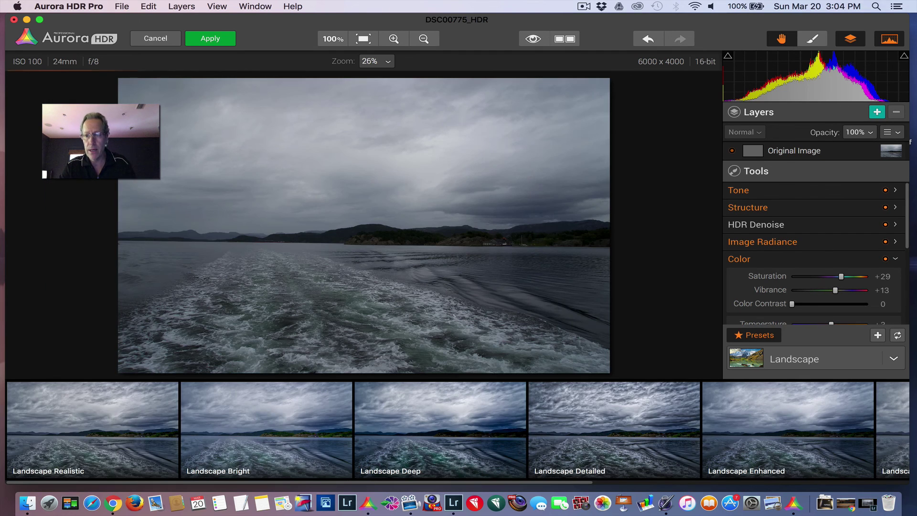
pyautogui.click(763, 333)
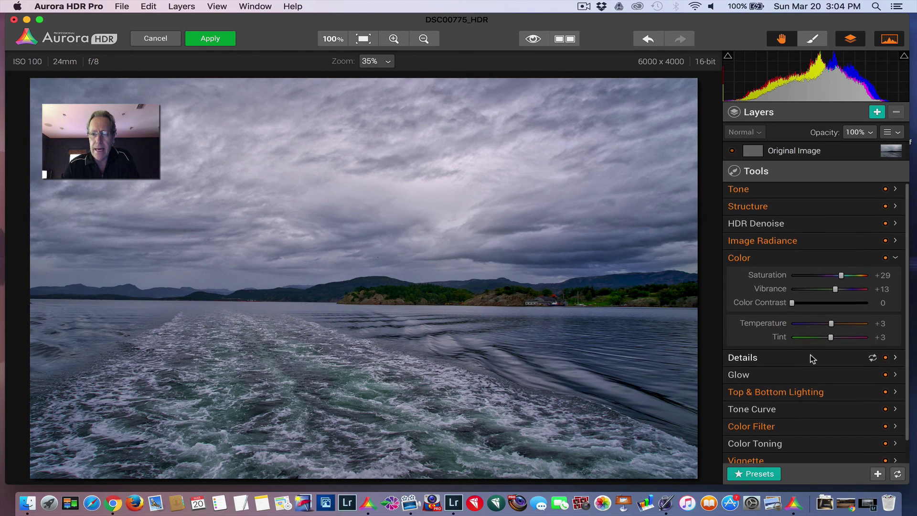
pyautogui.scroll(-1, 809, 358)
pyautogui.click(810, 354)
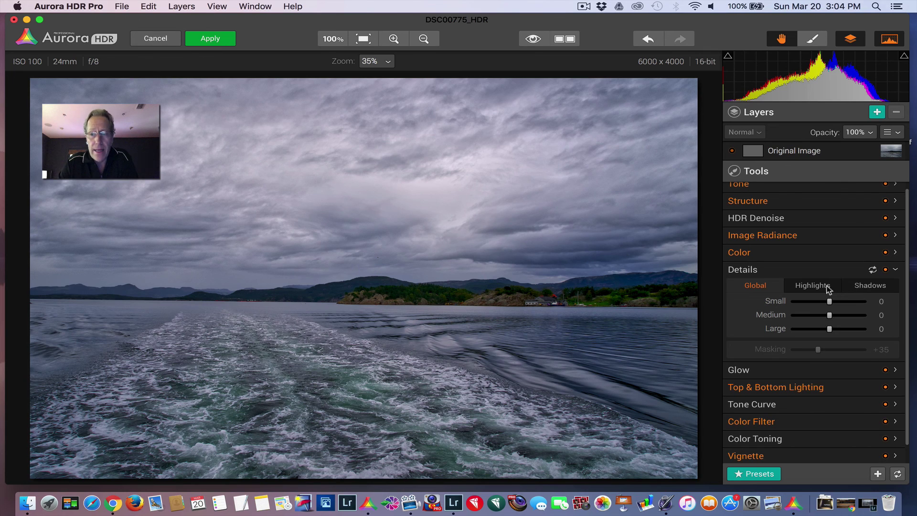
pyautogui.click(810, 269)
pyautogui.click(802, 299)
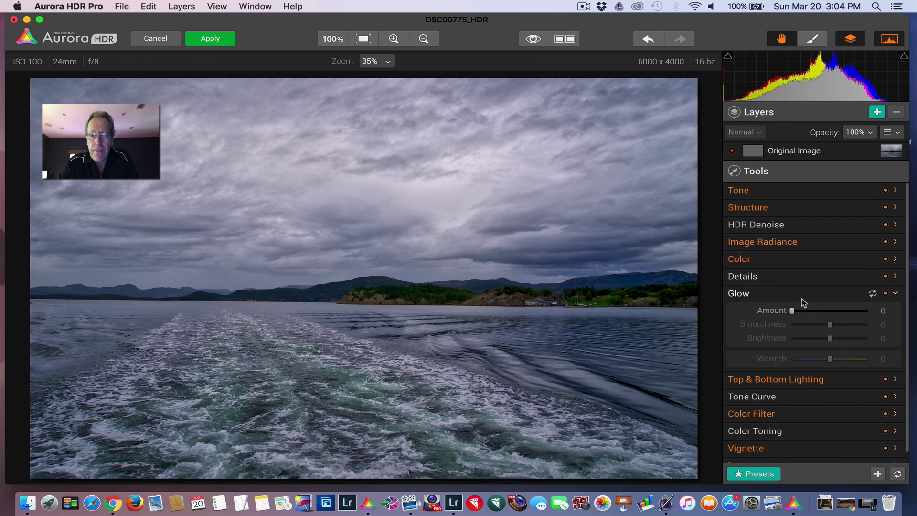
pyautogui.moveTo(792, 311); pyautogui.dragTo(819, 311)
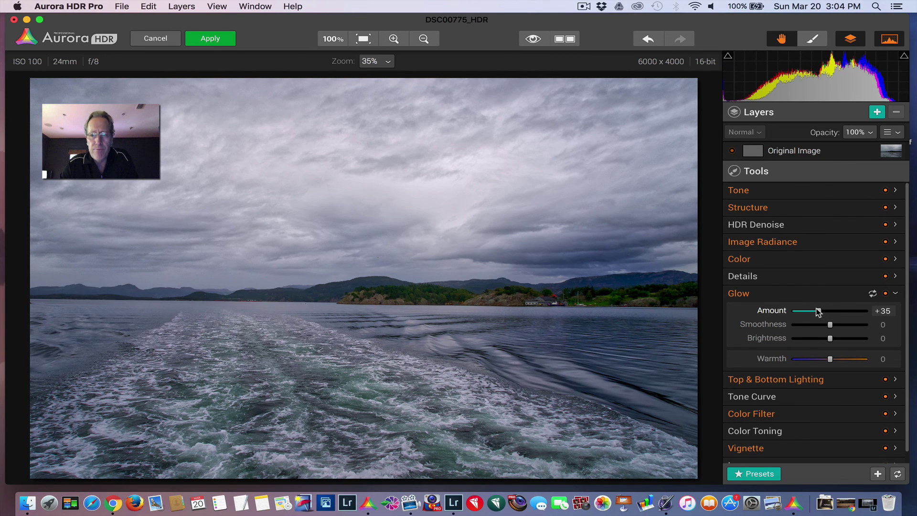
pyautogui.moveTo(819, 312); pyautogui.dragTo(786, 313)
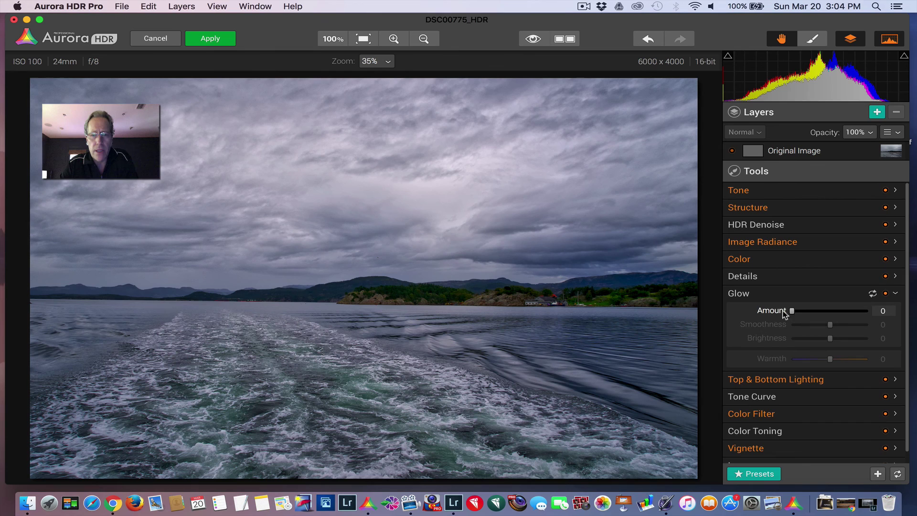
pyautogui.click(806, 294)
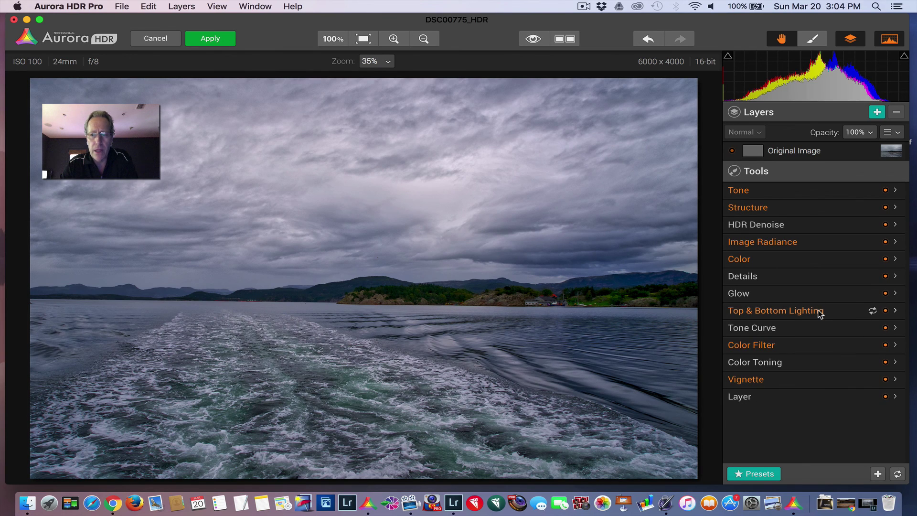
# Step: Expand Top & Bottom Lighting and set Bottom lighting to +8
pyautogui.click(820, 313)
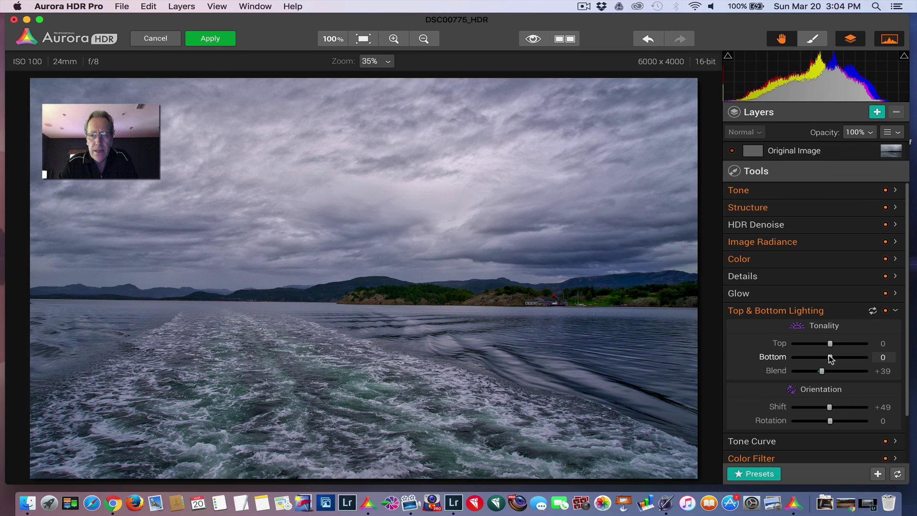
pyautogui.moveTo(829, 355); pyautogui.dragTo(832, 355)
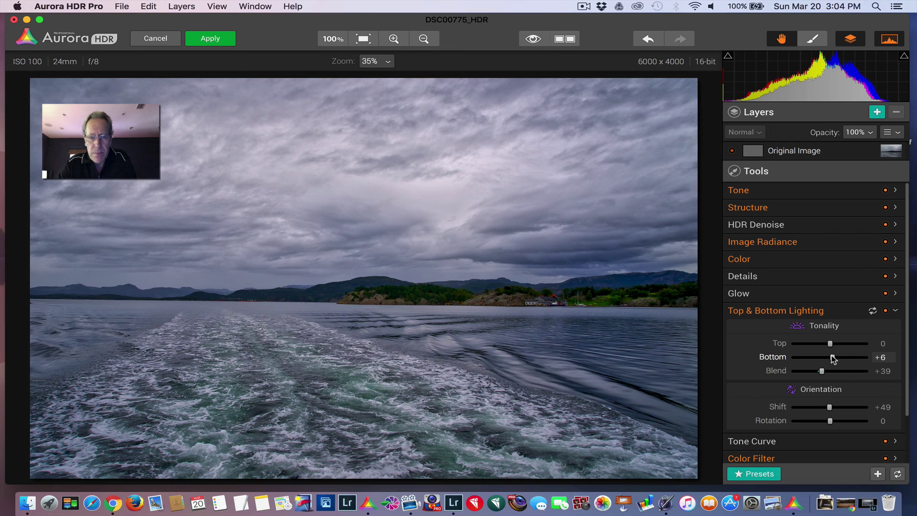
pyautogui.moveTo(832, 355); pyautogui.dragTo(834, 355)
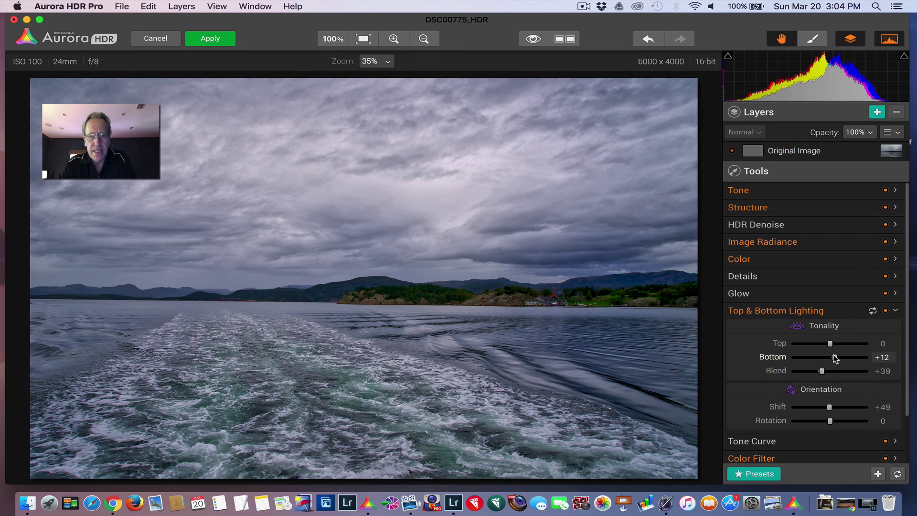
pyautogui.moveTo(834, 355); pyautogui.dragTo(832, 355)
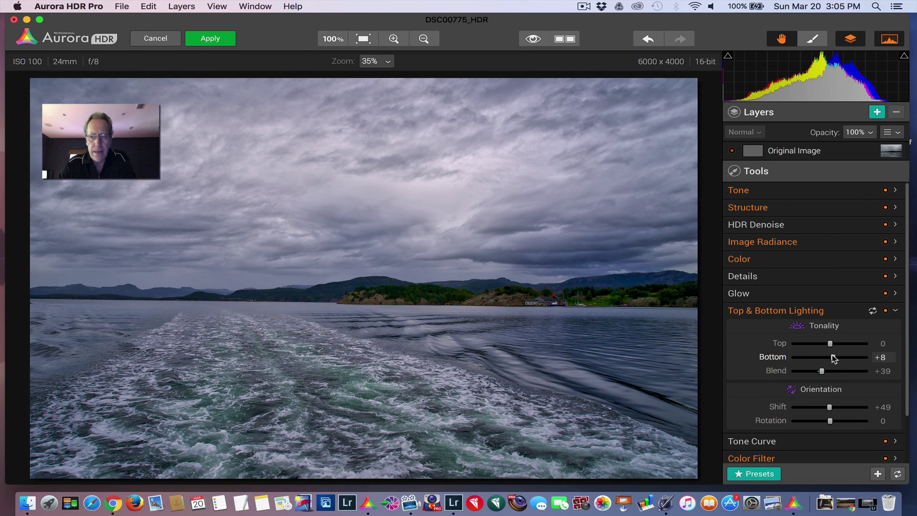
# Step: Compare Top & Bottom Lighting off and on, leave it enabled, and collapse the section
pyautogui.click(885, 311)
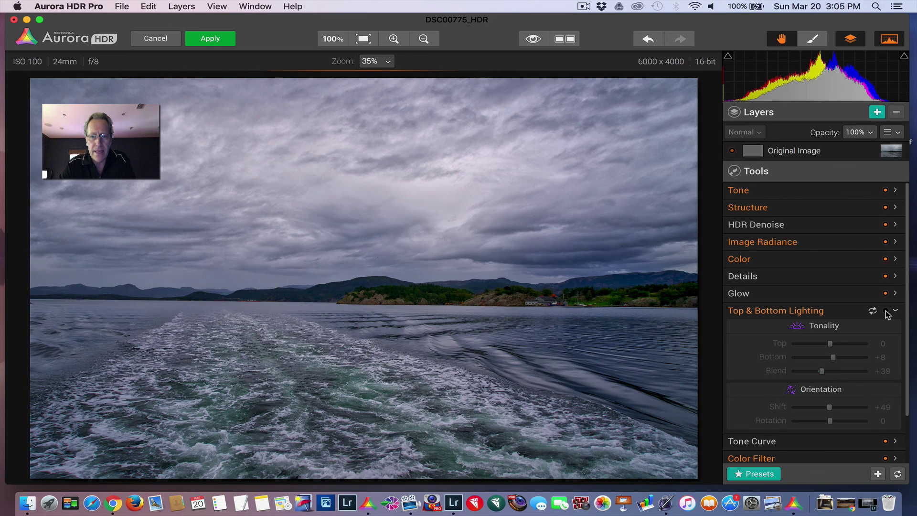
pyautogui.click(886, 311)
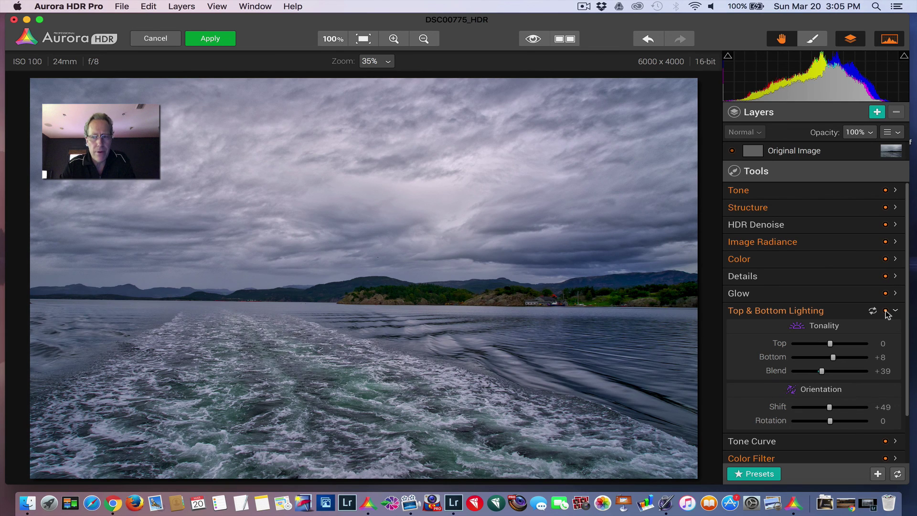
pyautogui.click(886, 311)
pyautogui.click(886, 311)
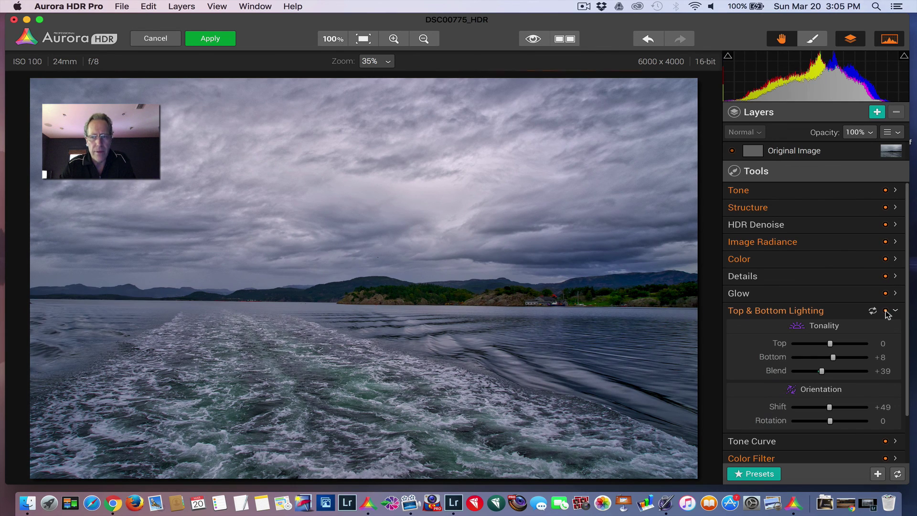
pyautogui.click(825, 316)
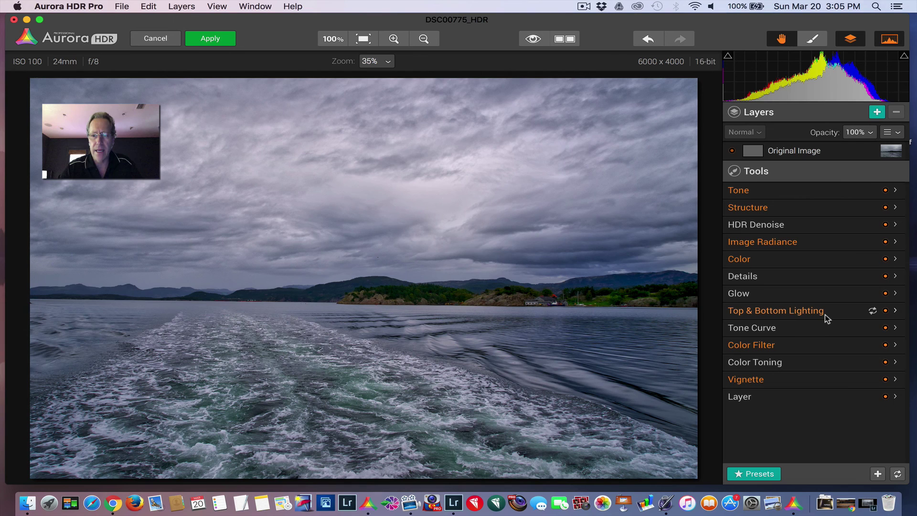
pyautogui.click(785, 345)
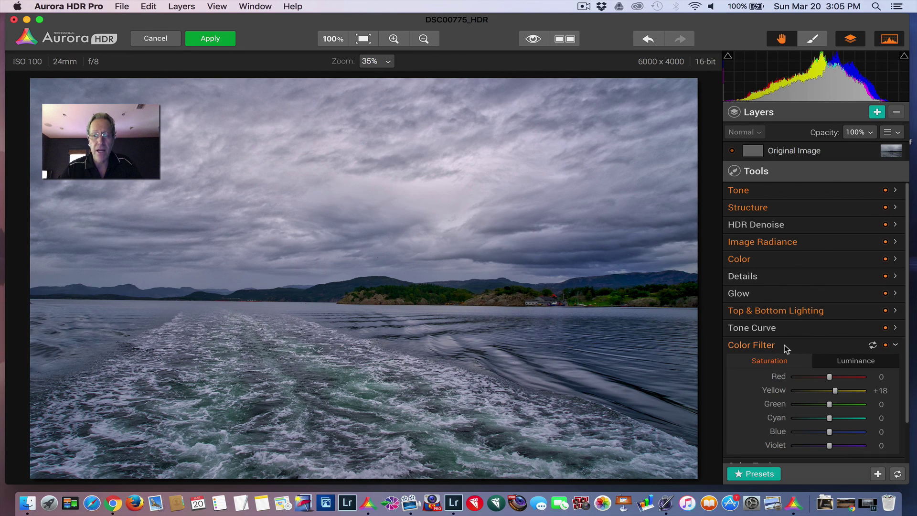
pyautogui.scroll(-1, 785, 345)
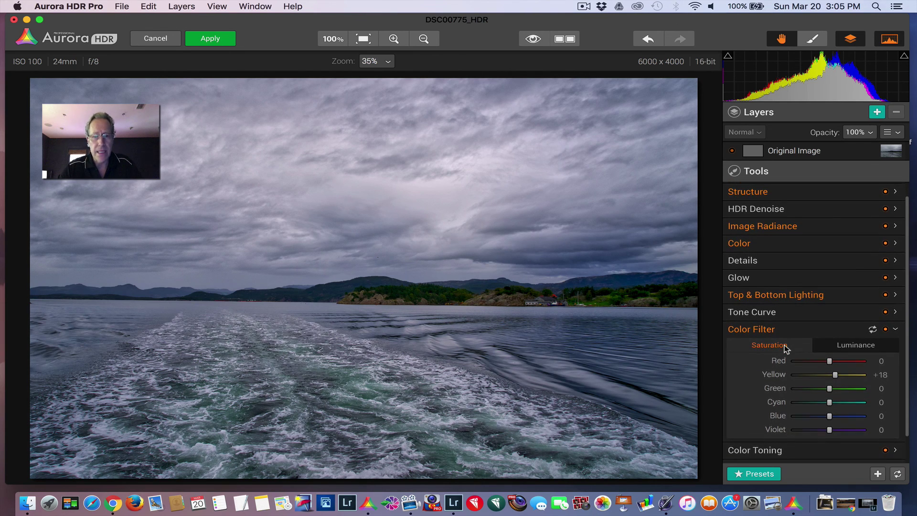
pyautogui.scroll(-1, 785, 348)
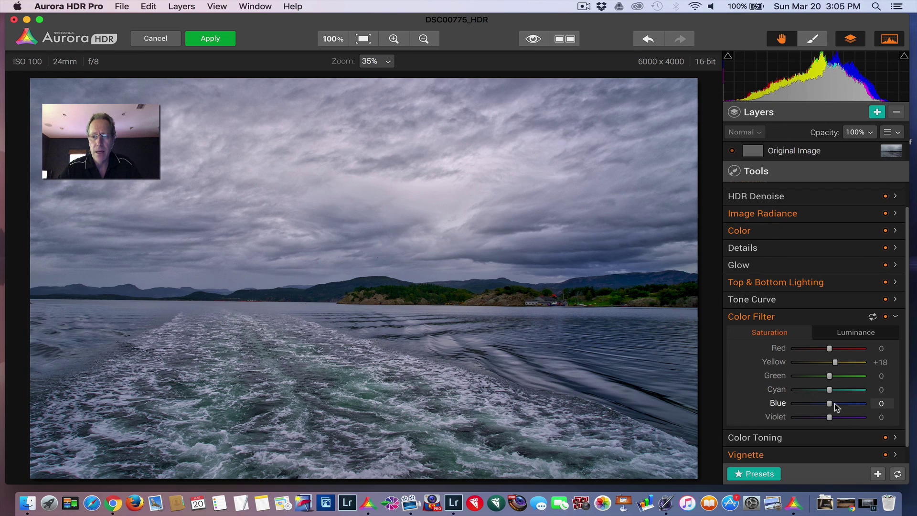
pyautogui.moveTo(829, 404); pyautogui.dragTo(839, 405)
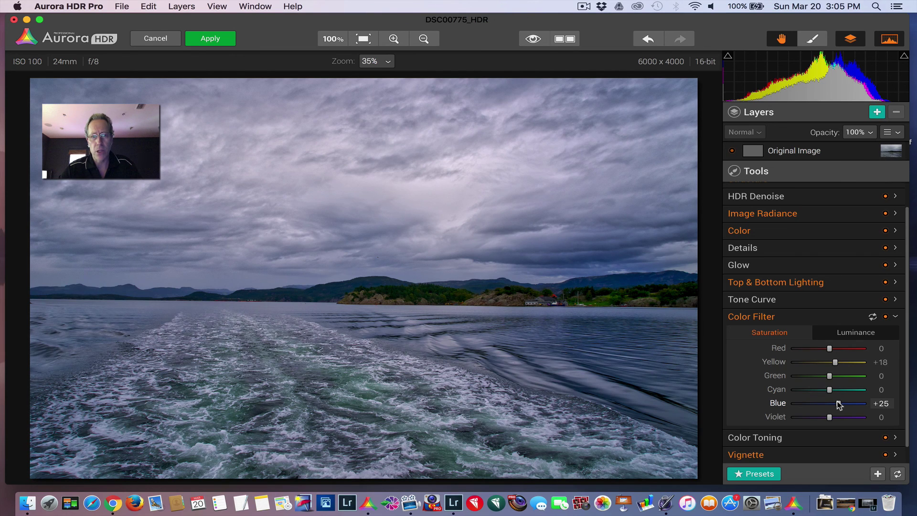
pyautogui.moveTo(839, 406); pyautogui.dragTo(821, 407)
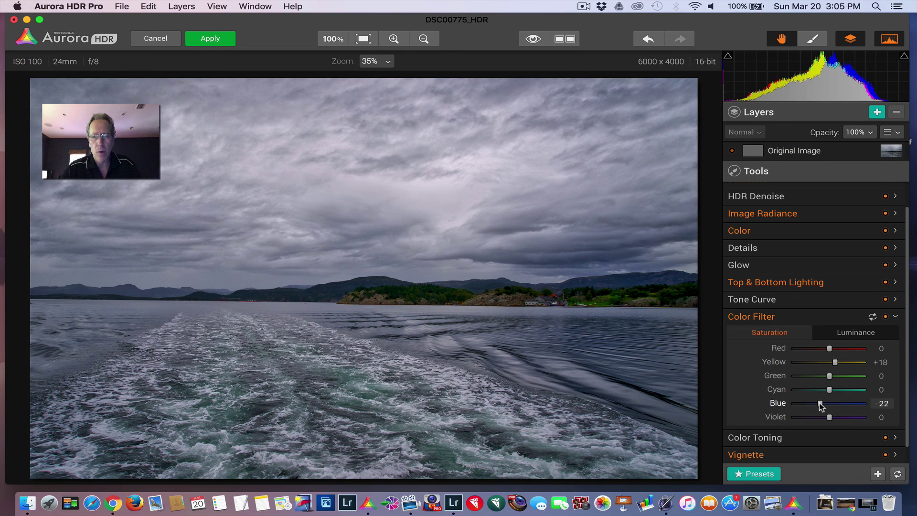
pyautogui.moveTo(821, 405); pyautogui.dragTo(831, 404)
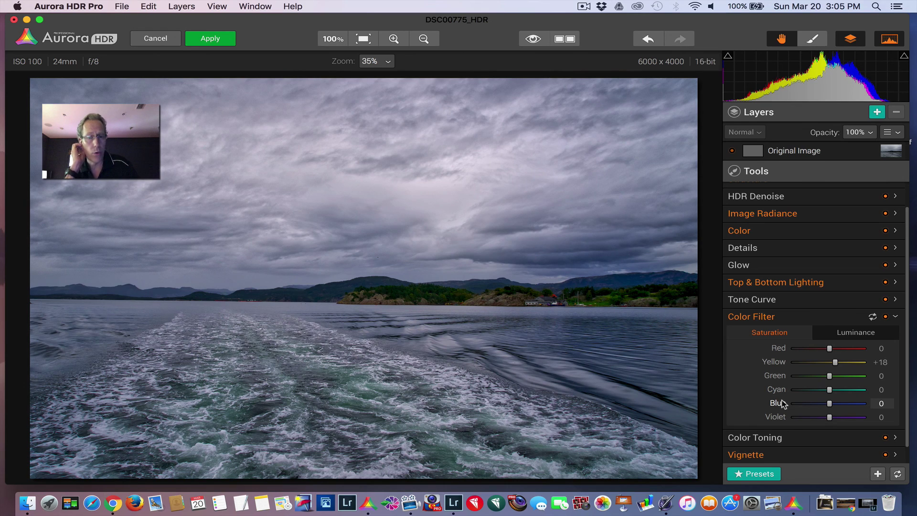
# Step: On the Luminance tab, settle the Blue slider at -10 and collapse Color Filter
pyautogui.click(847, 334)
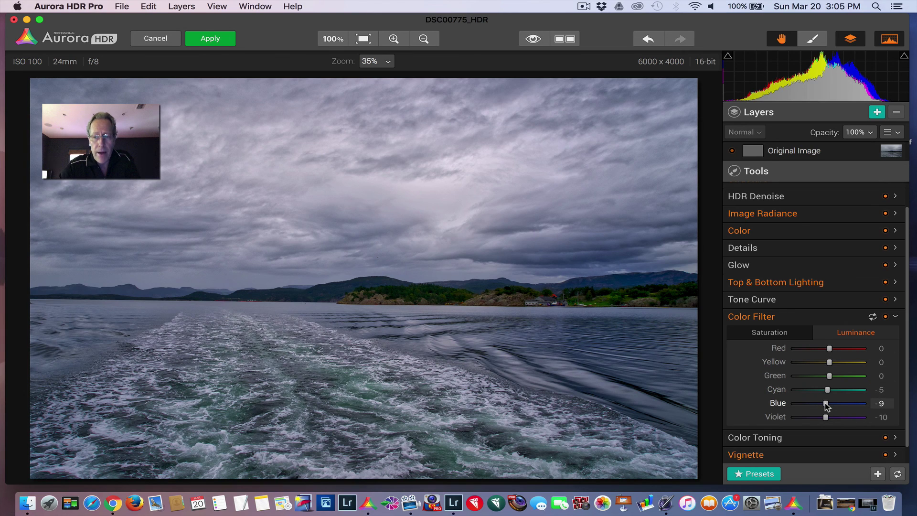
pyautogui.moveTo(825, 403); pyautogui.dragTo(809, 402)
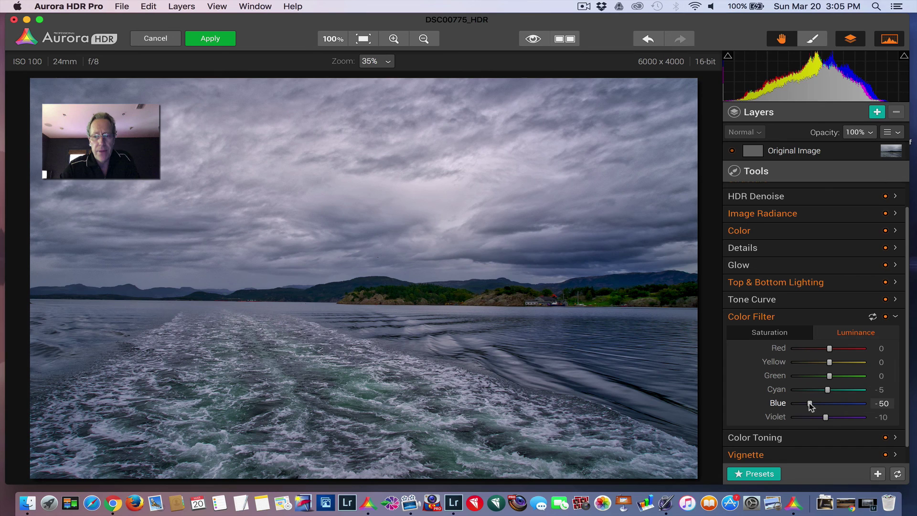
pyautogui.moveTo(810, 403); pyautogui.dragTo(845, 405)
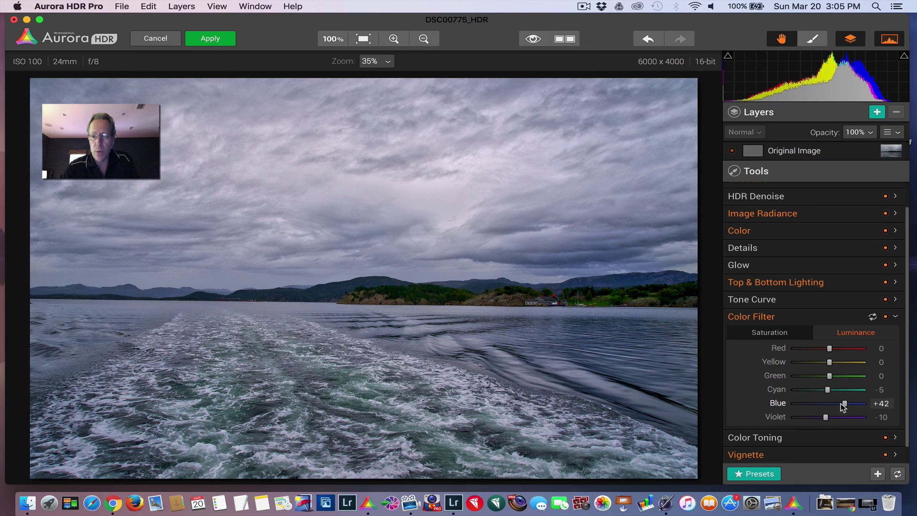
pyautogui.moveTo(847, 403); pyautogui.dragTo(826, 404)
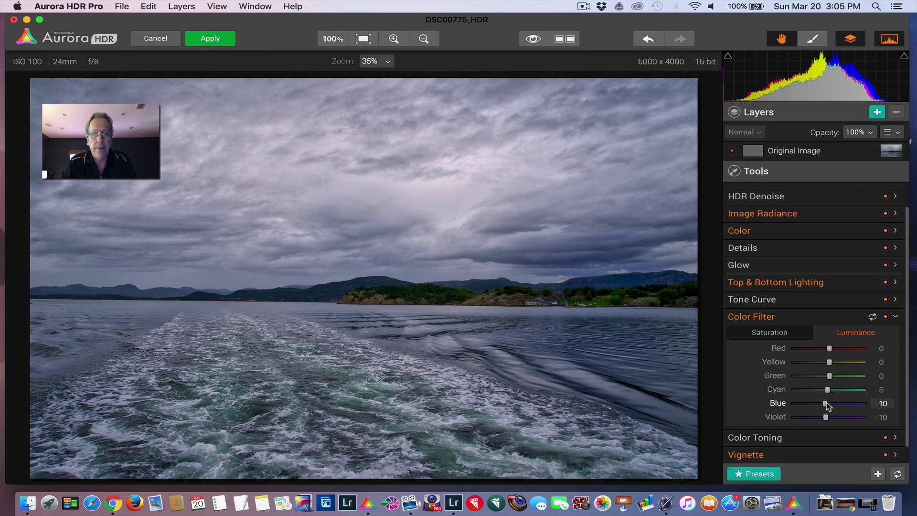
pyautogui.click(836, 318)
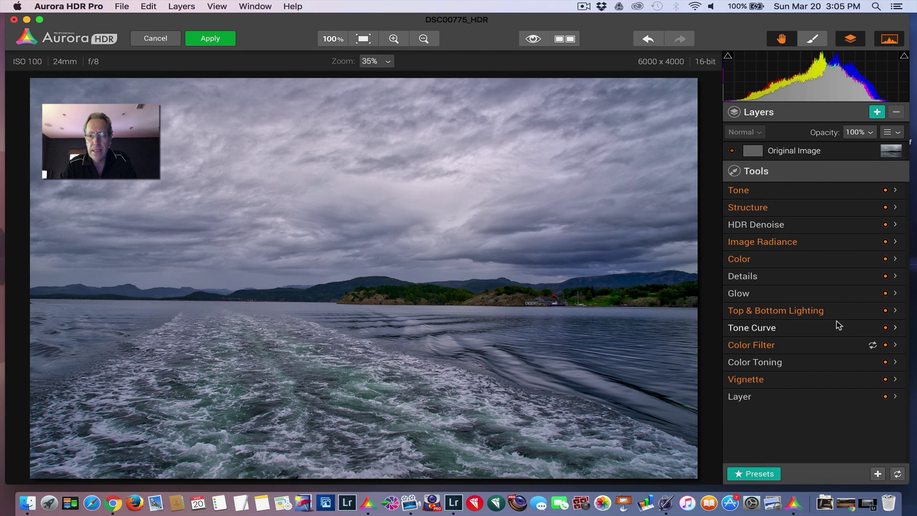
# Step: Expand Color Toning and try the purple, pink and blue presets
pyautogui.click(804, 363)
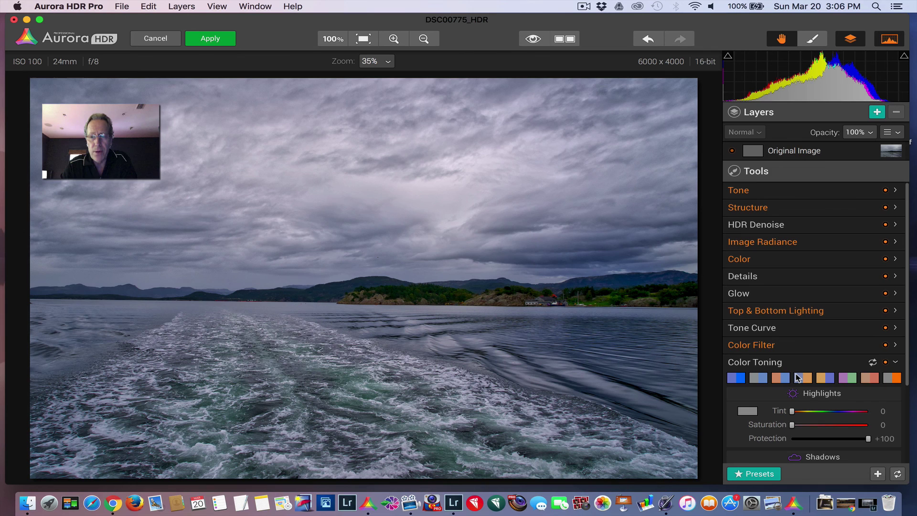
pyautogui.click(798, 378)
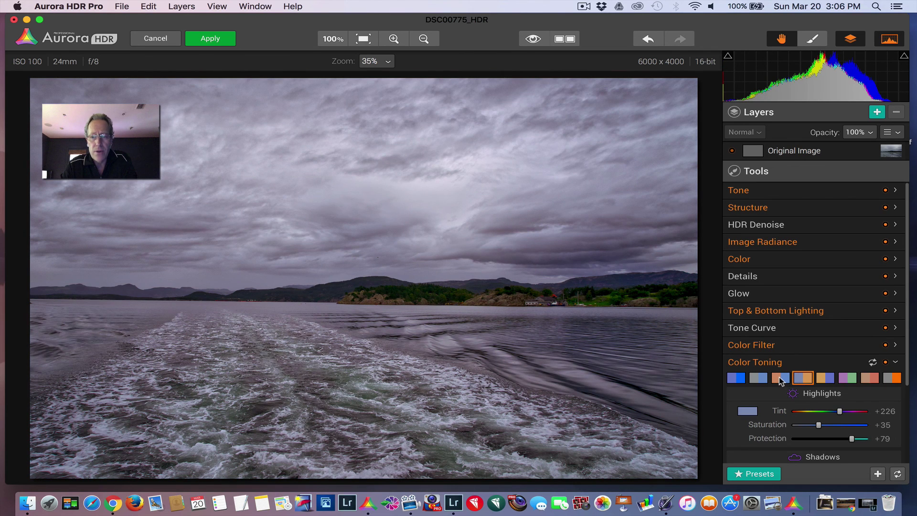
pyautogui.click(757, 378)
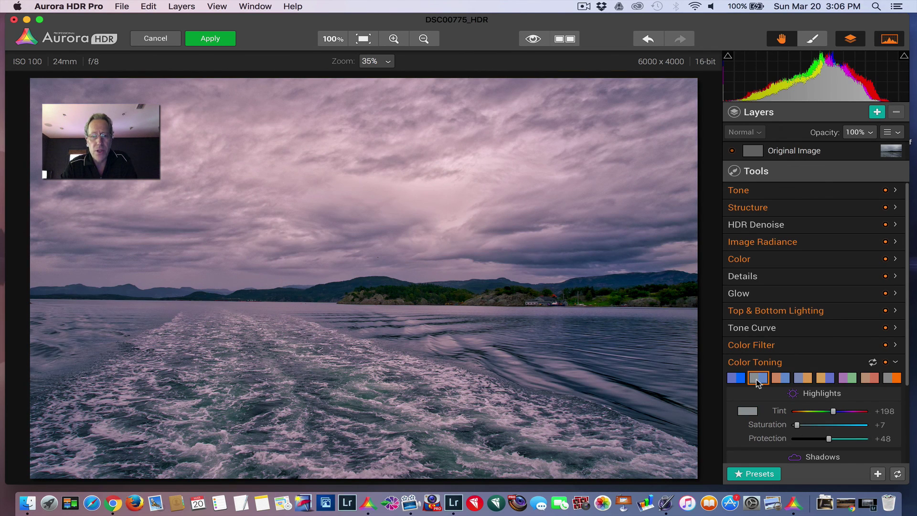
pyautogui.click(736, 378)
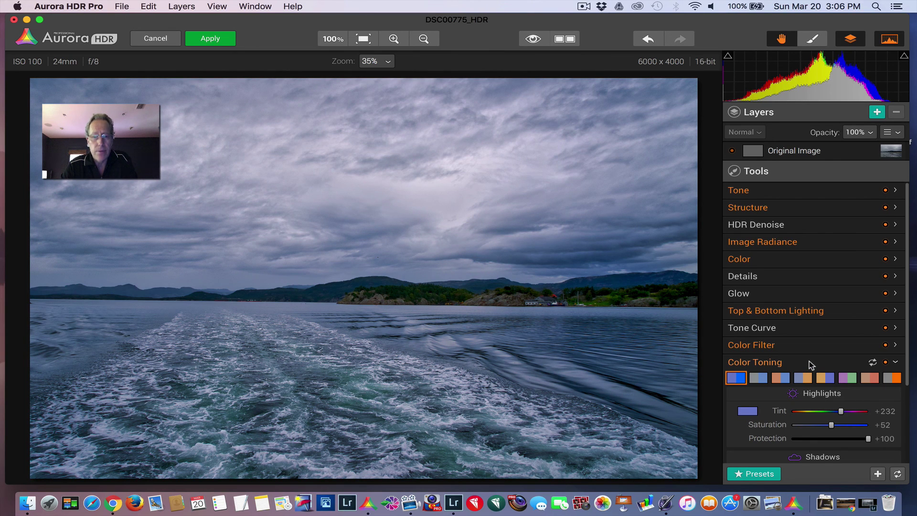
# Step: Compare Color Toning off and on, leave it disabled, and collapse the section
pyautogui.click(885, 362)
pyautogui.click(885, 363)
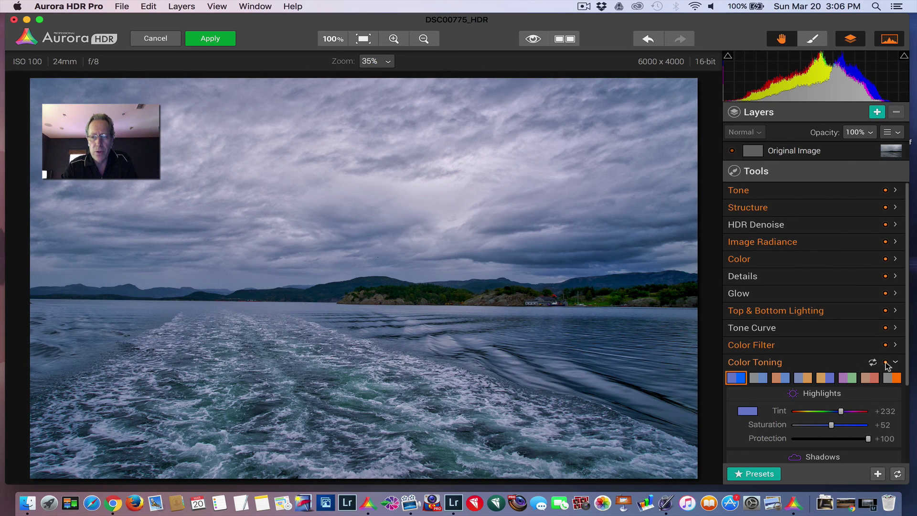
pyautogui.click(885, 362)
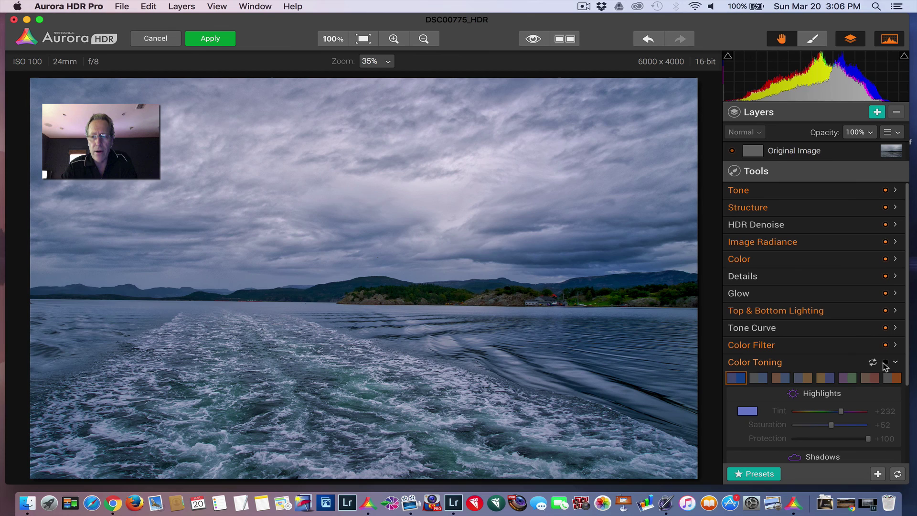
pyautogui.click(827, 368)
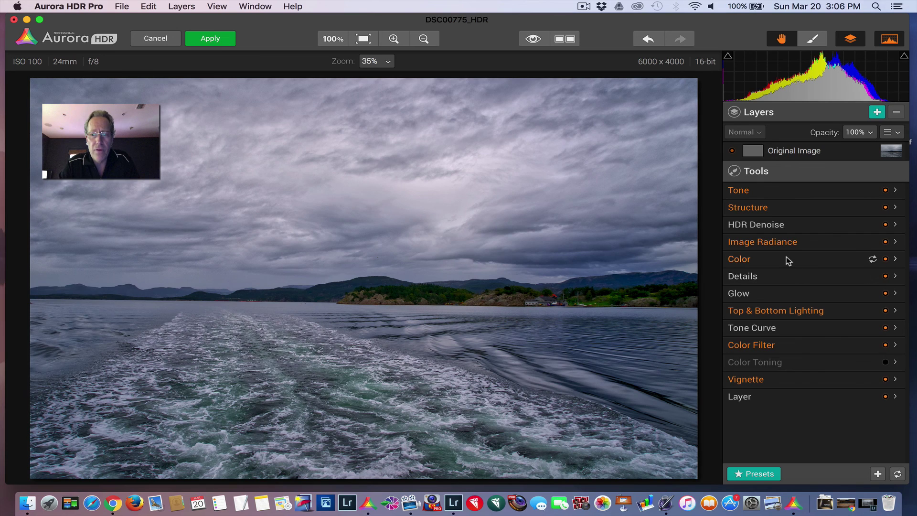
pyautogui.click(781, 209)
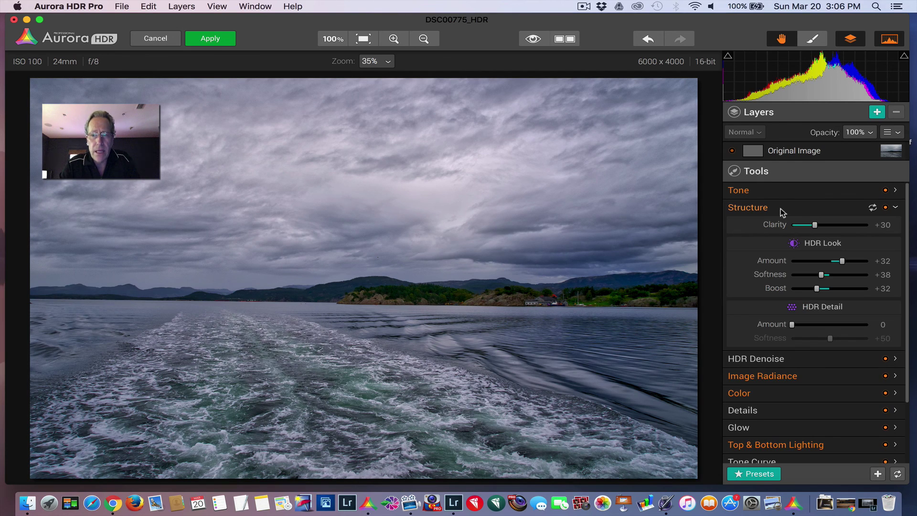
pyautogui.moveTo(793, 325); pyautogui.dragTo(815, 328)
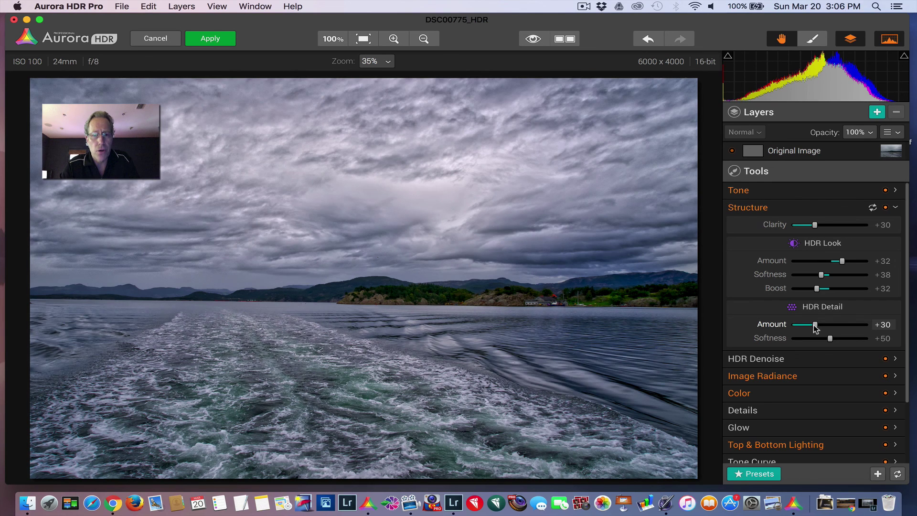
pyautogui.doubleClick(777, 329)
pyautogui.click(841, 207)
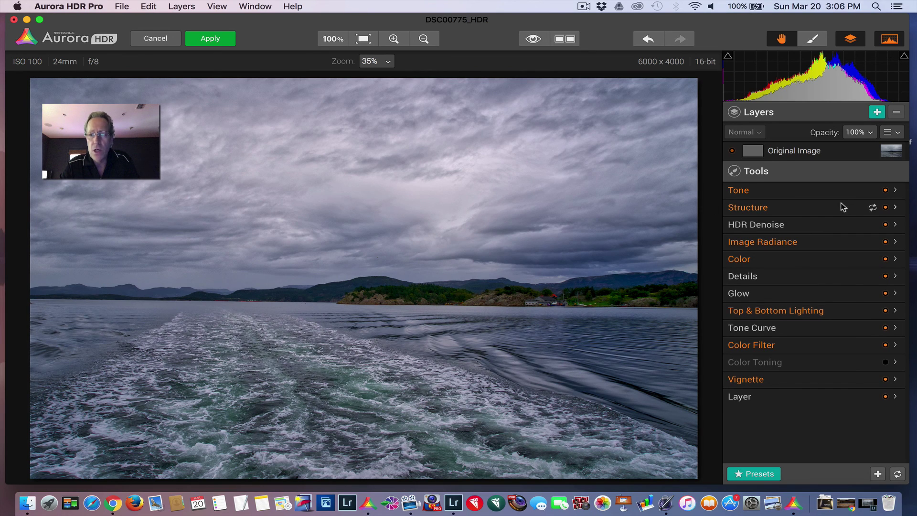
# Step: Add a new layer and name it 'Sky DeNoise', correcting the mistyped letters
pyautogui.click(877, 112)
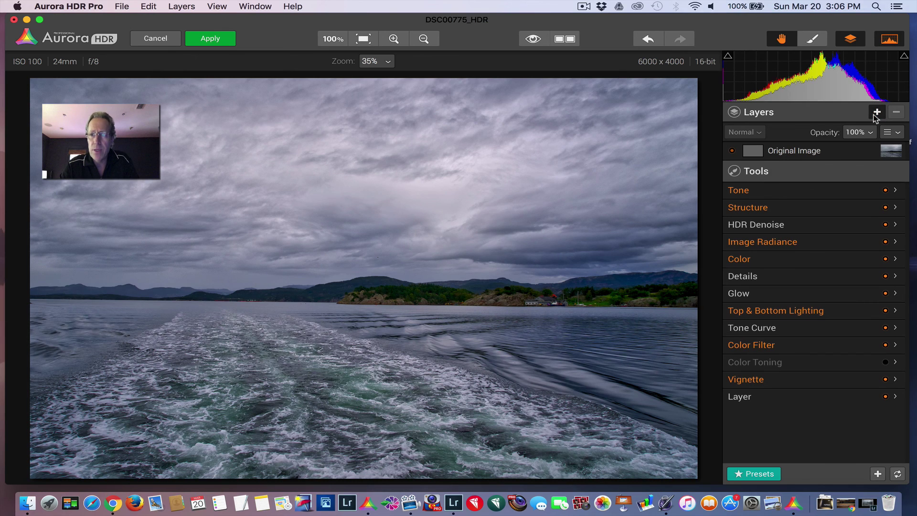
pyautogui.write('Sky')
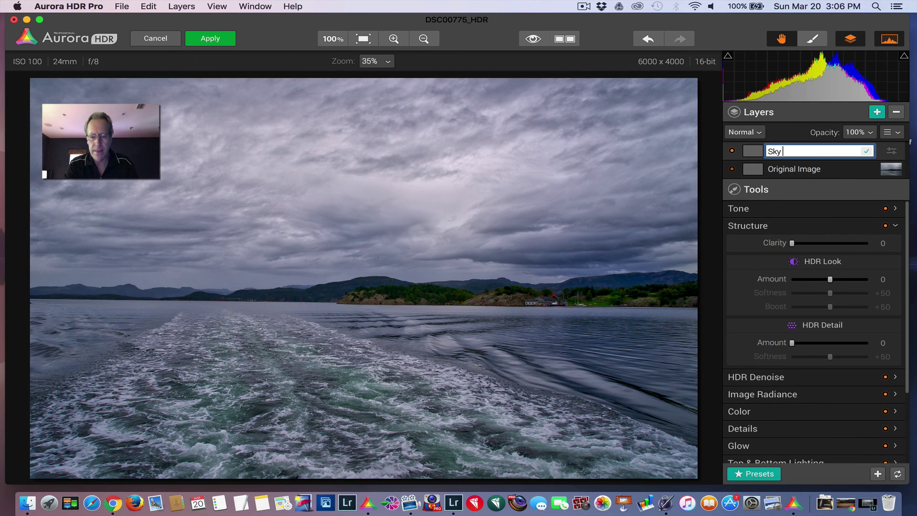
pyautogui.write(' DeNpis')
pyautogui.press('BackSpace')
pyautogui.press('BackSpace')
pyautogui.press('BackSpace')
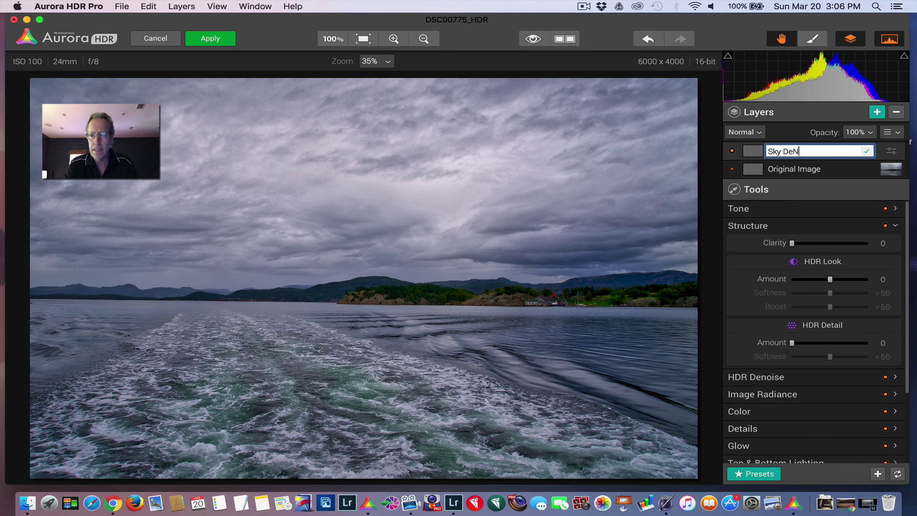
pyautogui.press('Return')
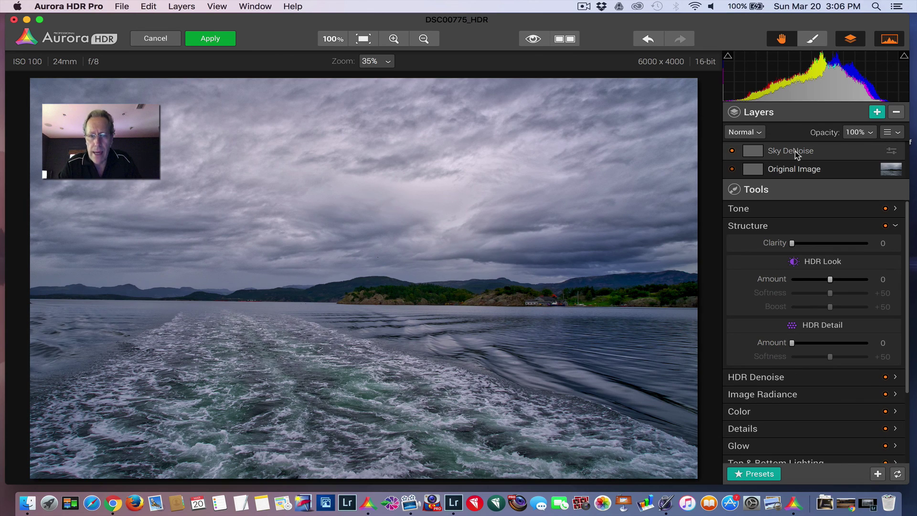
# Step: Set HDR Denoise to Amount +18, Smooth +20, Super Smooth +19, then compare using layer opacity
pyautogui.click(785, 378)
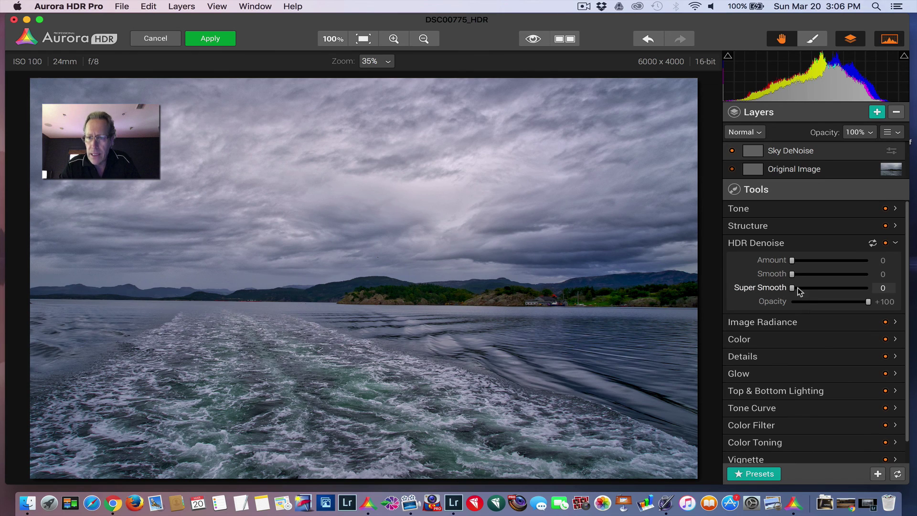
pyautogui.moveTo(792, 274); pyautogui.dragTo(814, 289)
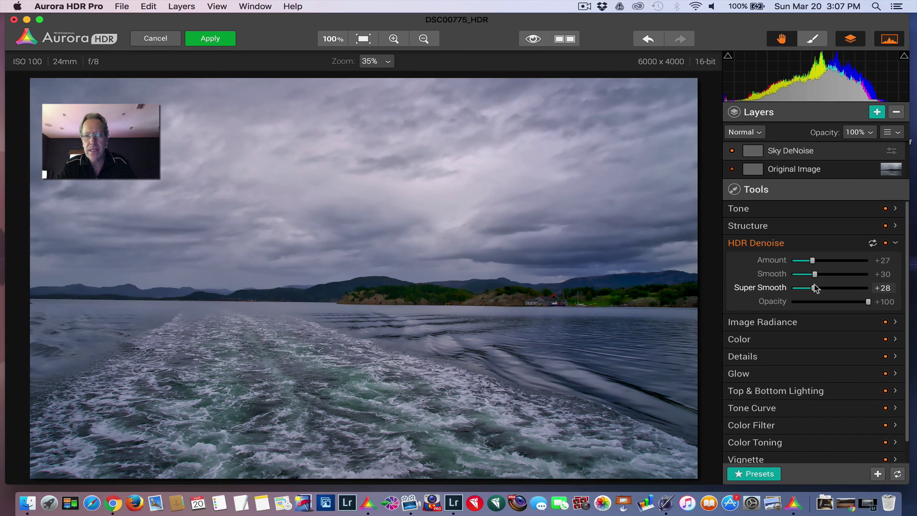
pyautogui.moveTo(814, 289); pyautogui.dragTo(807, 287)
pyautogui.click(814, 274)
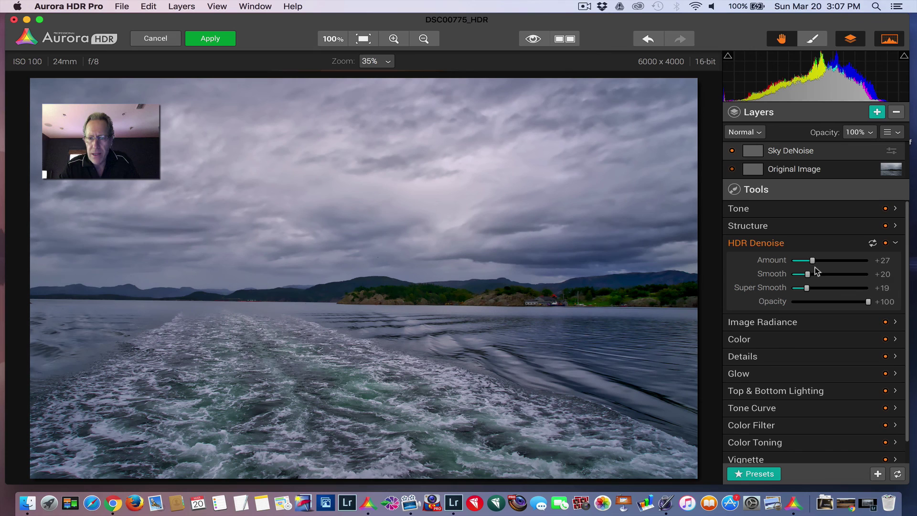
pyautogui.moveTo(813, 260); pyautogui.dragTo(806, 260)
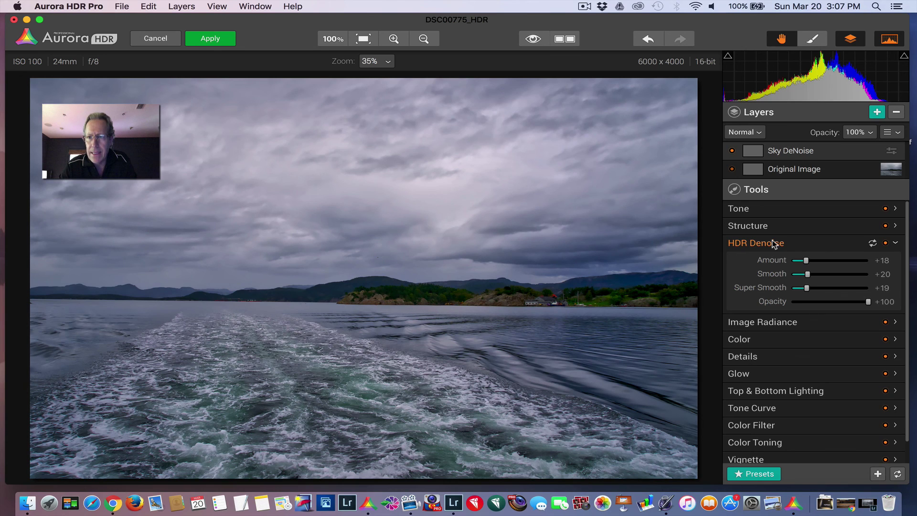
pyautogui.click(864, 131)
pyautogui.moveTo(898, 154)
pyautogui.mouseDown()
pyautogui.moveTo(810, 160)
pyautogui.moveTo(908, 151)
pyautogui.mouseUp()
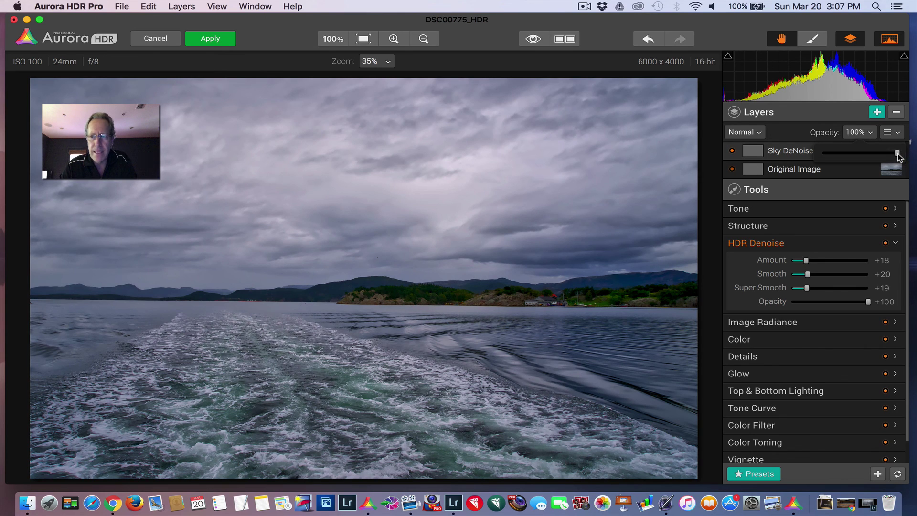
pyautogui.moveTo(897, 154); pyautogui.dragTo(880, 154)
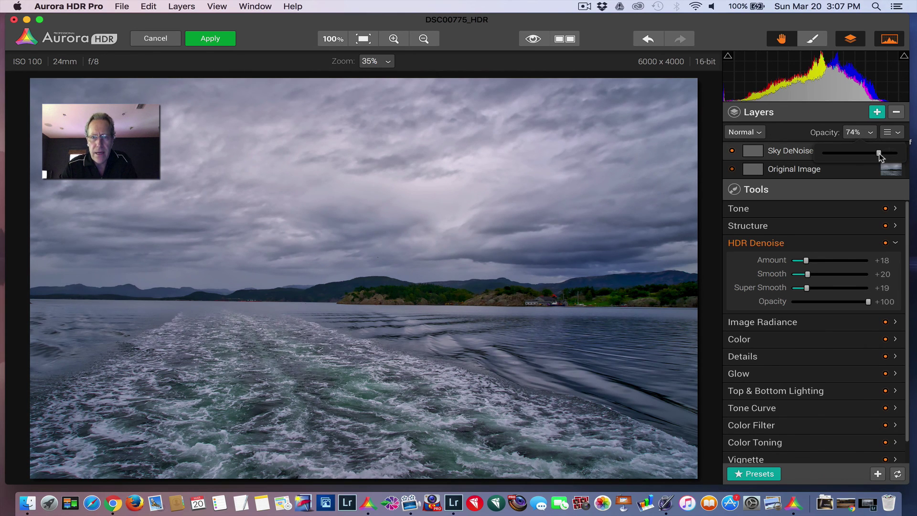
pyautogui.moveTo(879, 153); pyautogui.dragTo(869, 154)
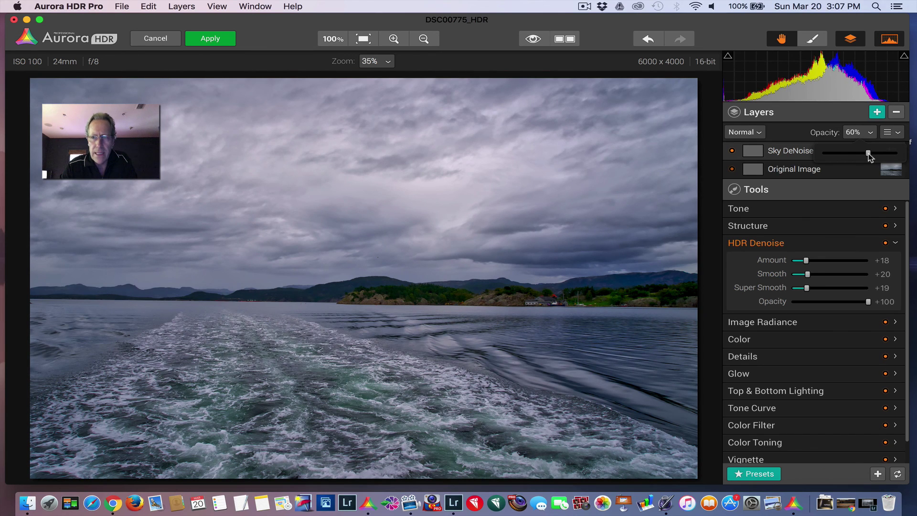
pyautogui.click(804, 135)
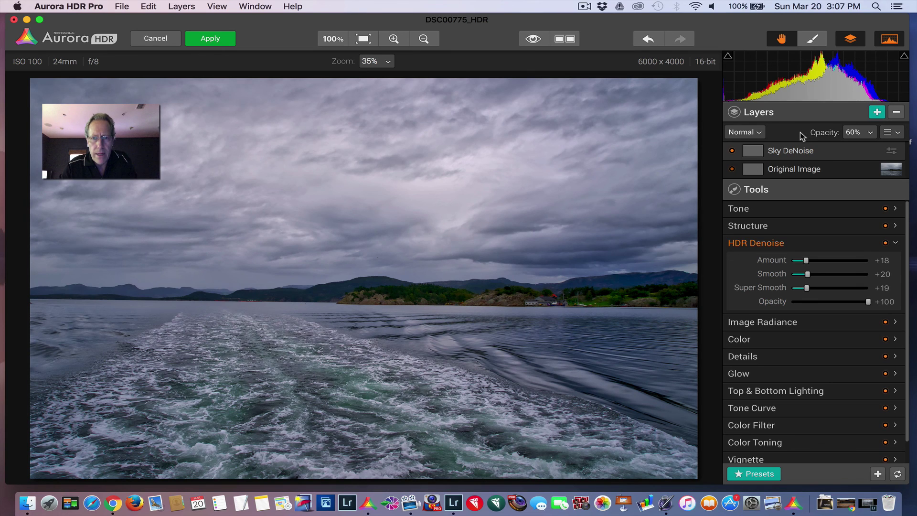
pyautogui.click(856, 133)
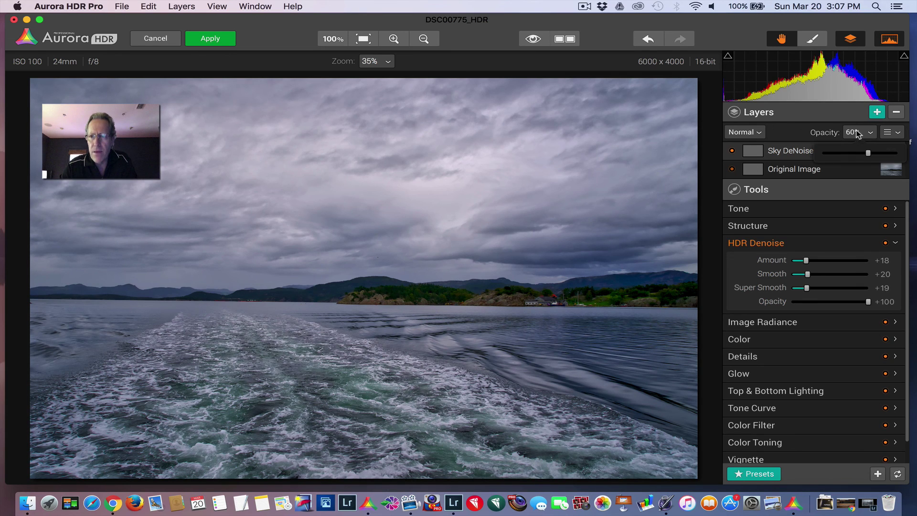
pyautogui.moveTo(869, 154); pyautogui.dragTo(898, 152)
pyautogui.click(795, 135)
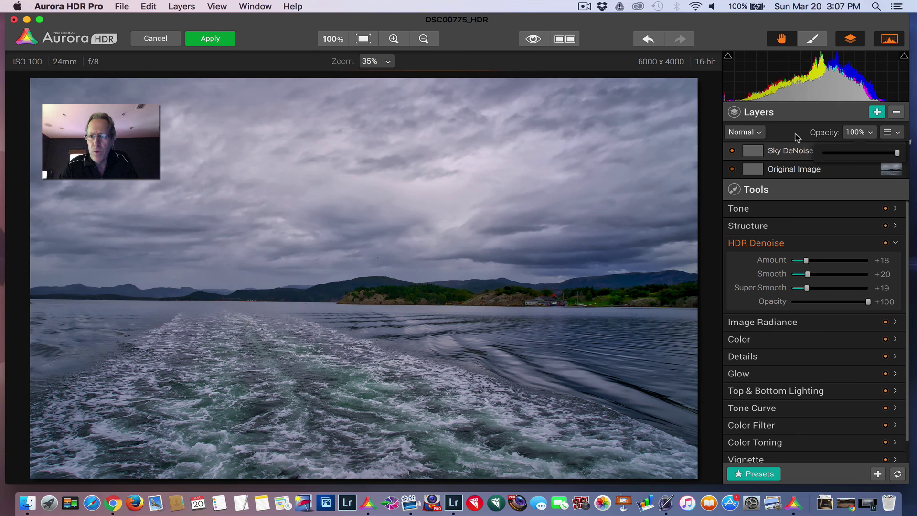
# Step: Brush the Sky DeNoise mask across the whole sky, checking coverage with the red overlay
pyautogui.click(816, 39)
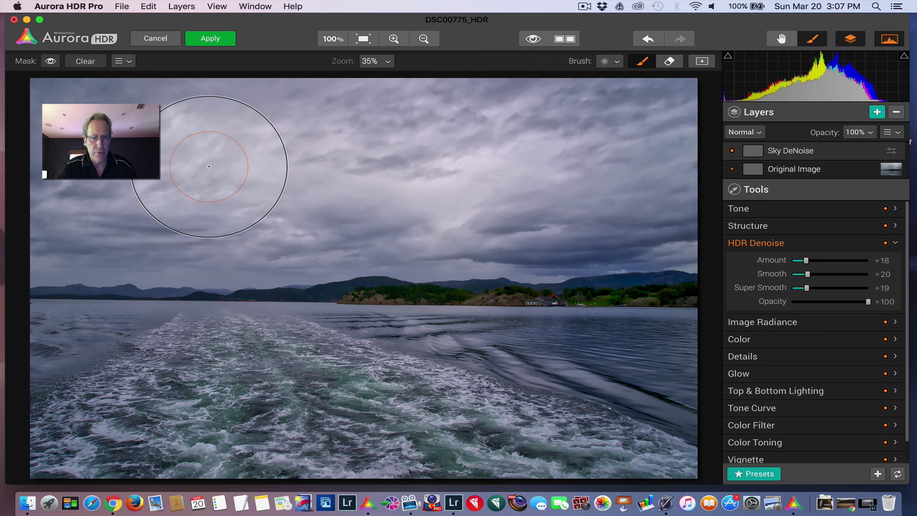
pyautogui.moveTo(209, 166)
pyautogui.mouseDown()
pyautogui.moveTo(211, 153)
pyautogui.moveTo(282, 153)
pyautogui.moveTo(229, 143)
pyautogui.moveTo(272, 143)
pyautogui.mouseUp()
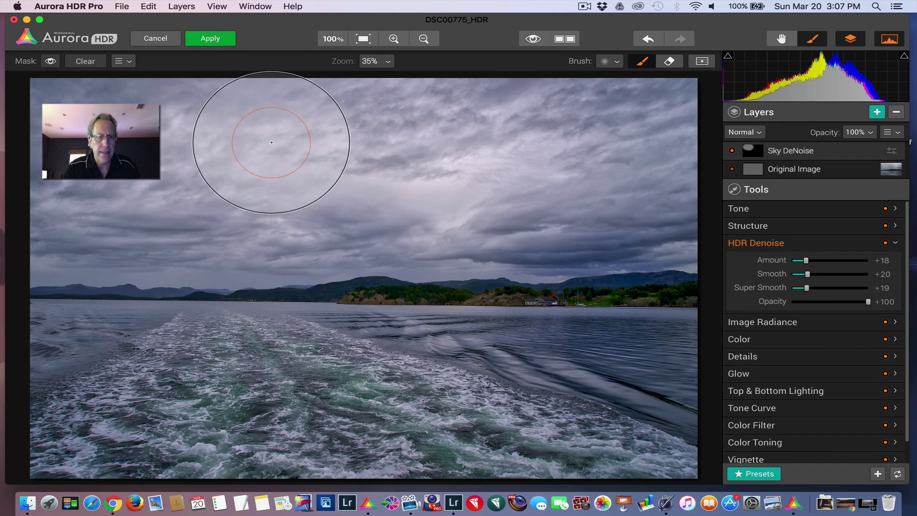
pyautogui.click(56, 61)
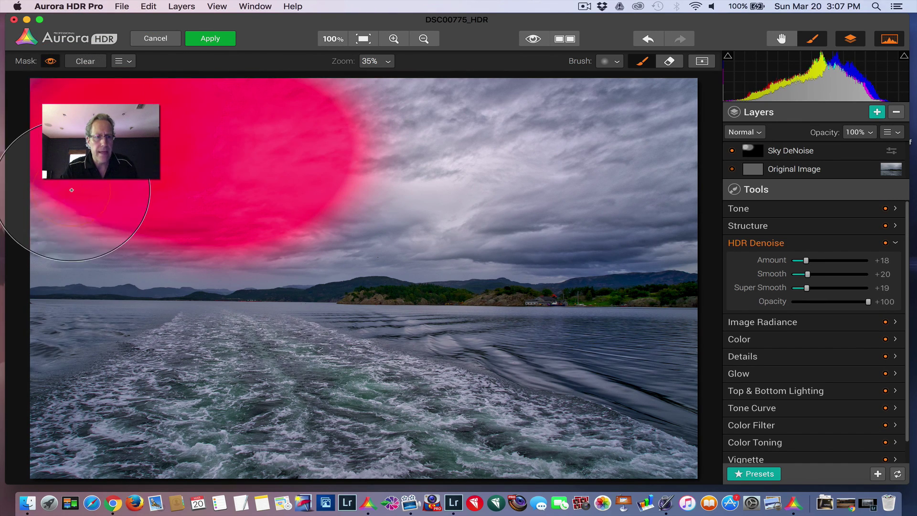
pyautogui.moveTo(72, 190)
pyautogui.mouseDown()
pyautogui.moveTo(82, 216)
pyautogui.moveTo(344, 210)
pyautogui.moveTo(475, 192)
pyautogui.moveTo(355, 131)
pyautogui.moveTo(624, 126)
pyautogui.moveTo(679, 131)
pyautogui.moveTo(656, 150)
pyautogui.moveTo(557, 169)
pyautogui.moveTo(564, 200)
pyautogui.moveTo(676, 193)
pyautogui.mouseUp()
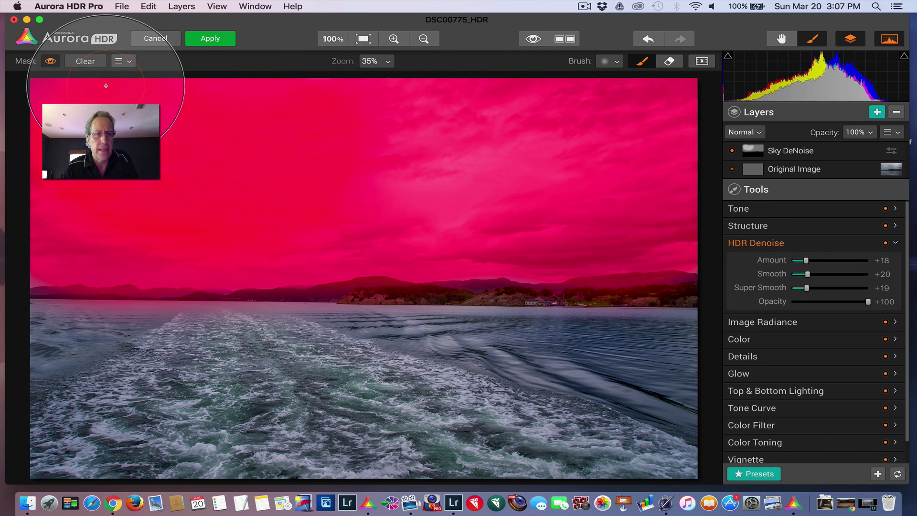
pyautogui.click(51, 61)
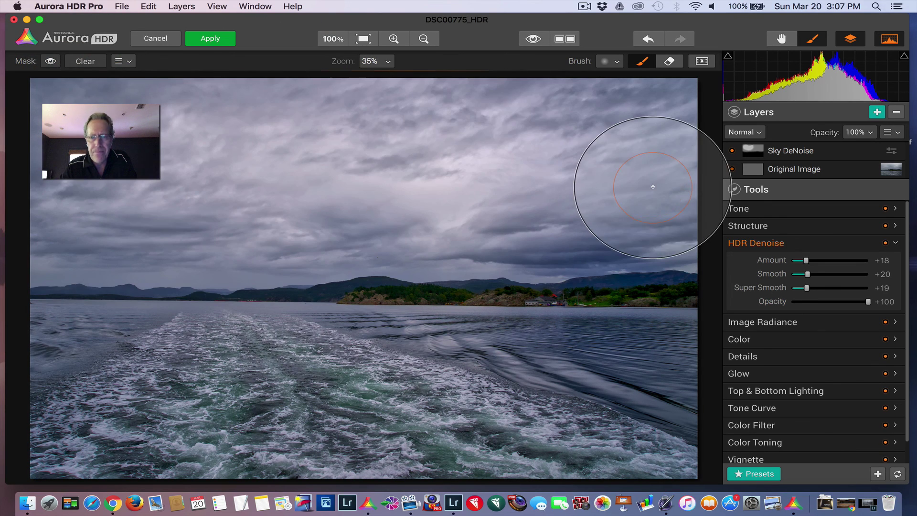
pyautogui.click(398, 38)
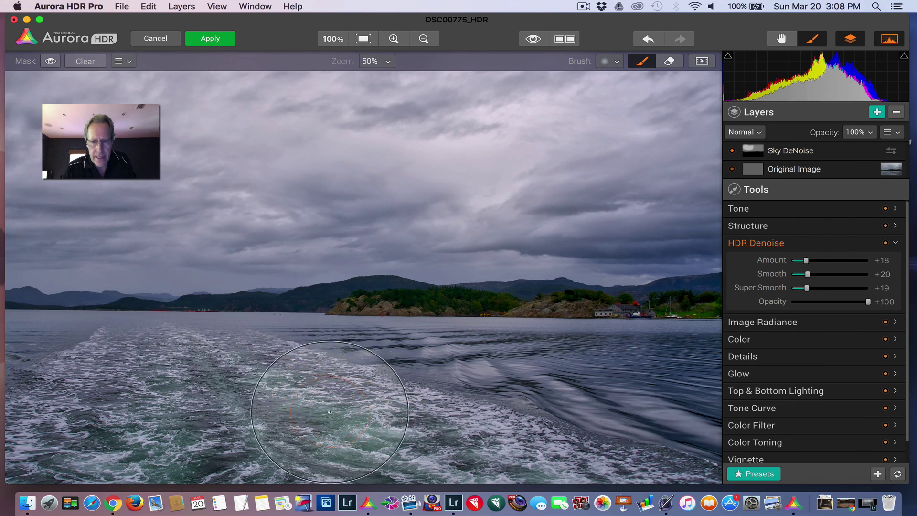
pyautogui.click(363, 38)
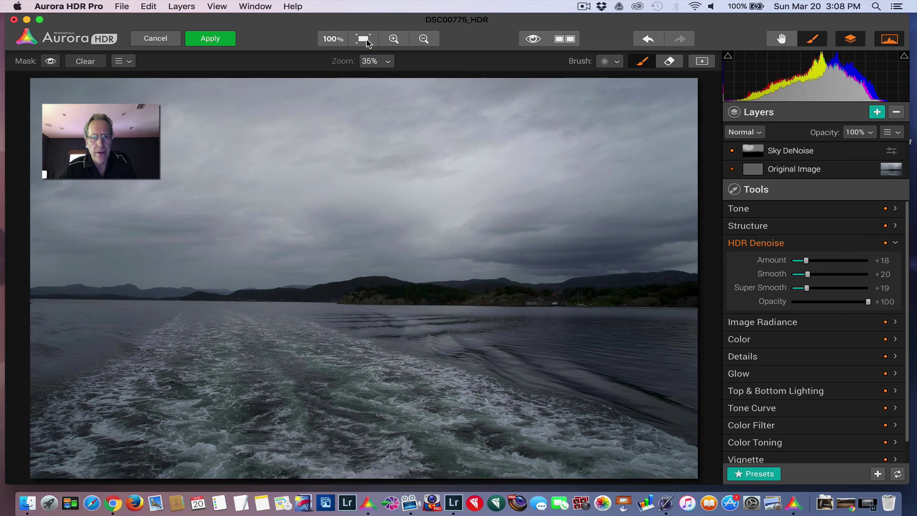
pyautogui.click(50, 62)
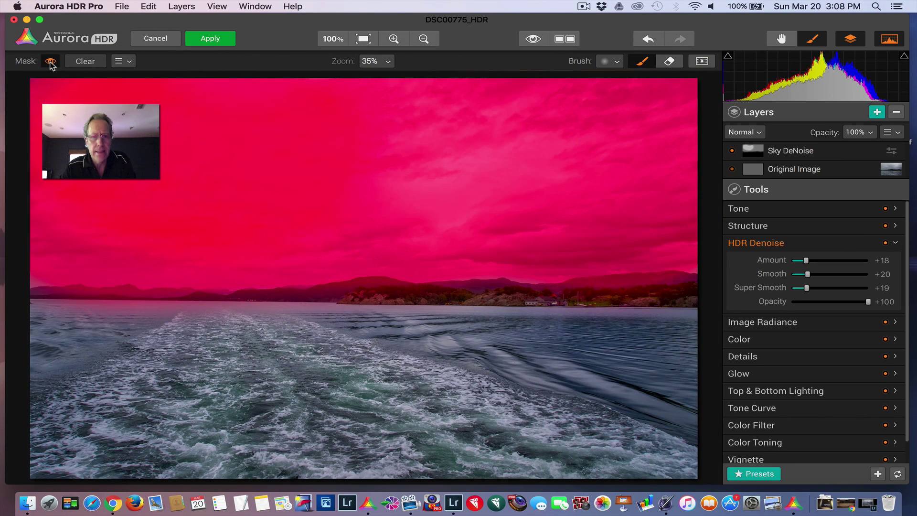
pyautogui.click(50, 61)
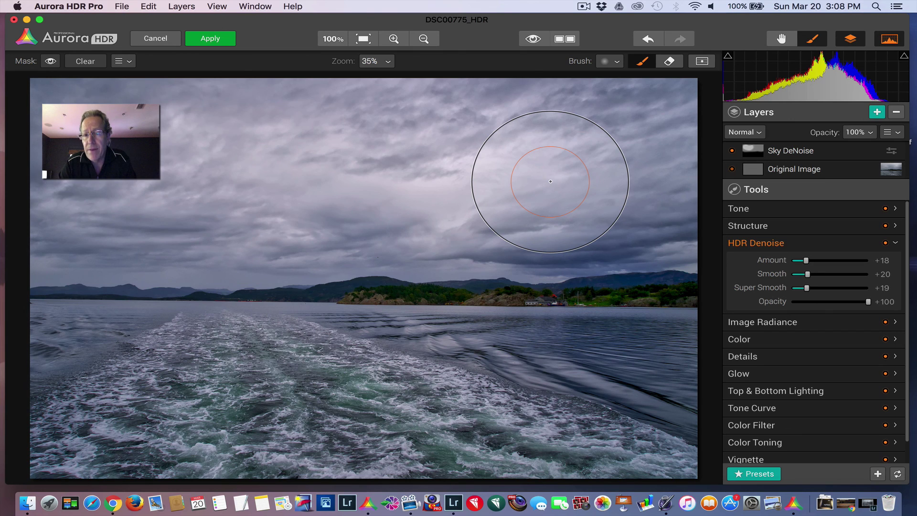
# Step: Swap HDR Denoise for Structure, then compare Sky DeNoise against Original Image by toggling visibility
pyautogui.click(773, 242)
pyautogui.click(774, 229)
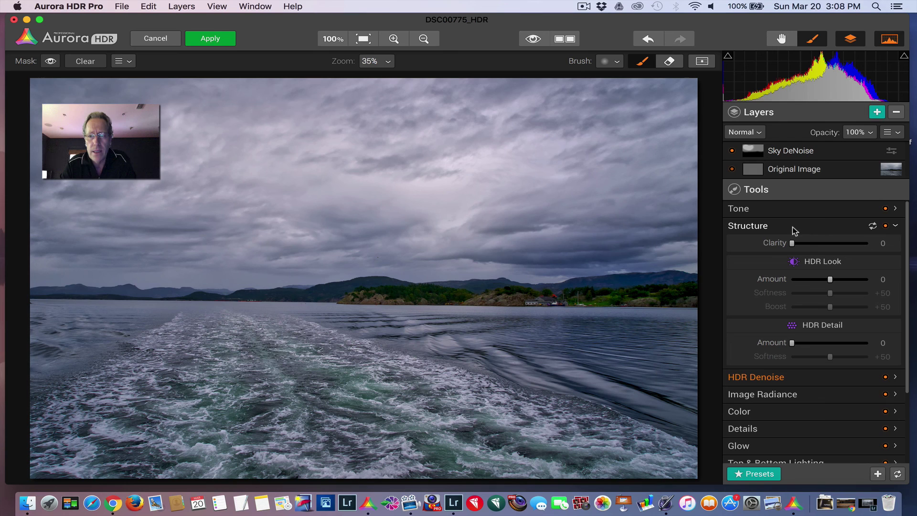
pyautogui.click(802, 173)
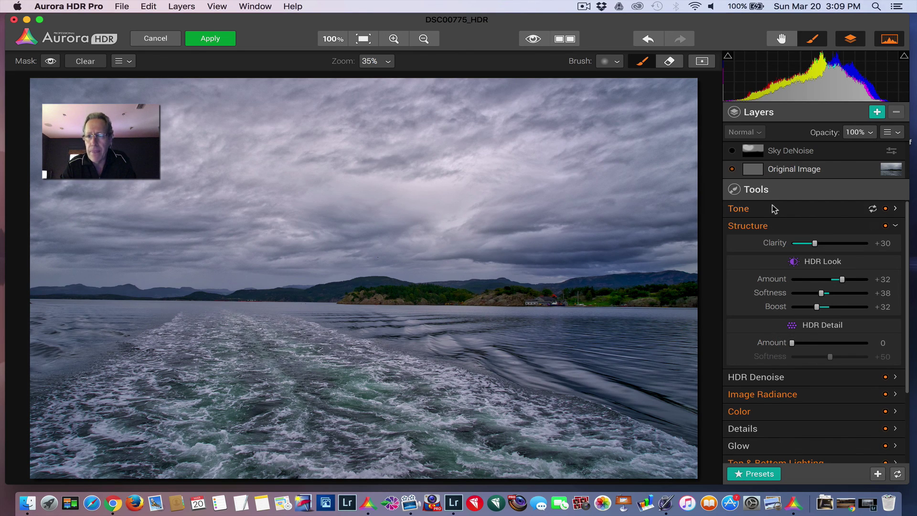
pyautogui.click(732, 151)
pyautogui.click(732, 151)
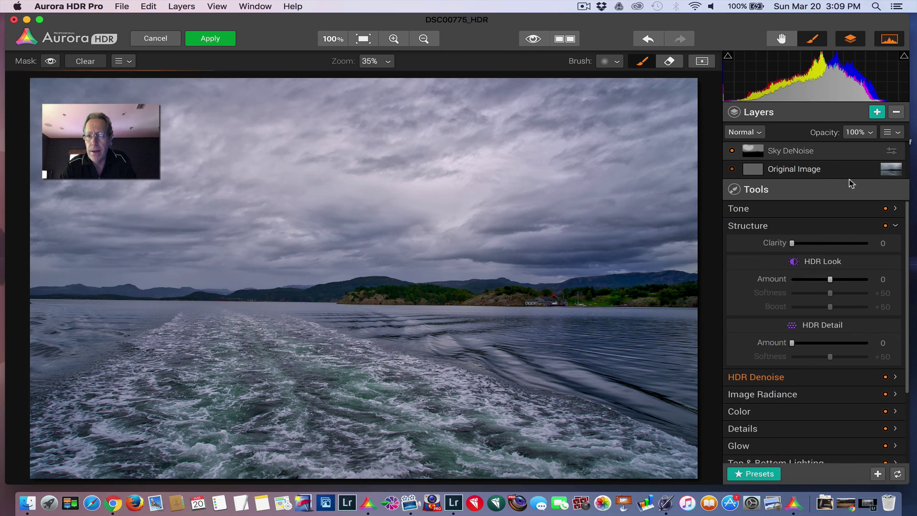